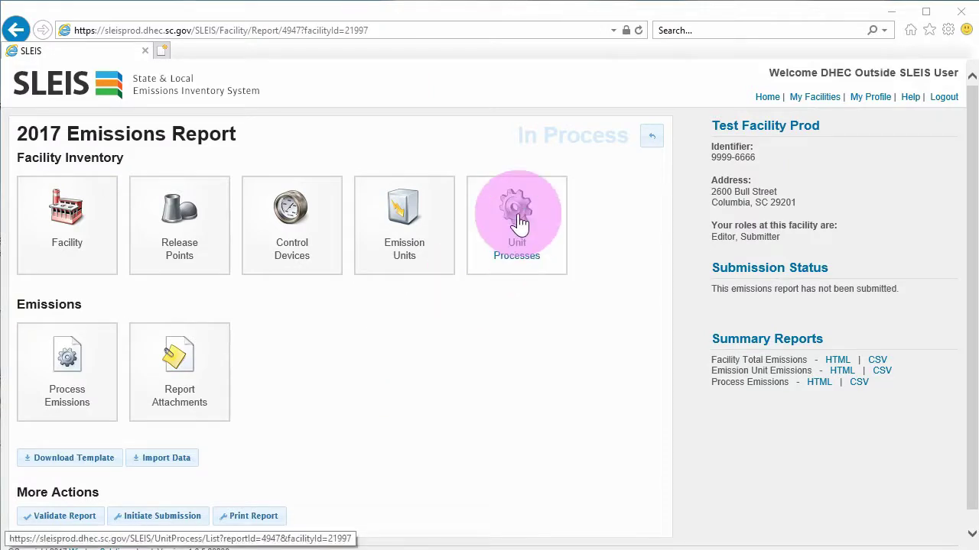
# - Open emission unit 001 (test boiler 1) for editing via the Emission Units list
pyautogui.click(518, 222)
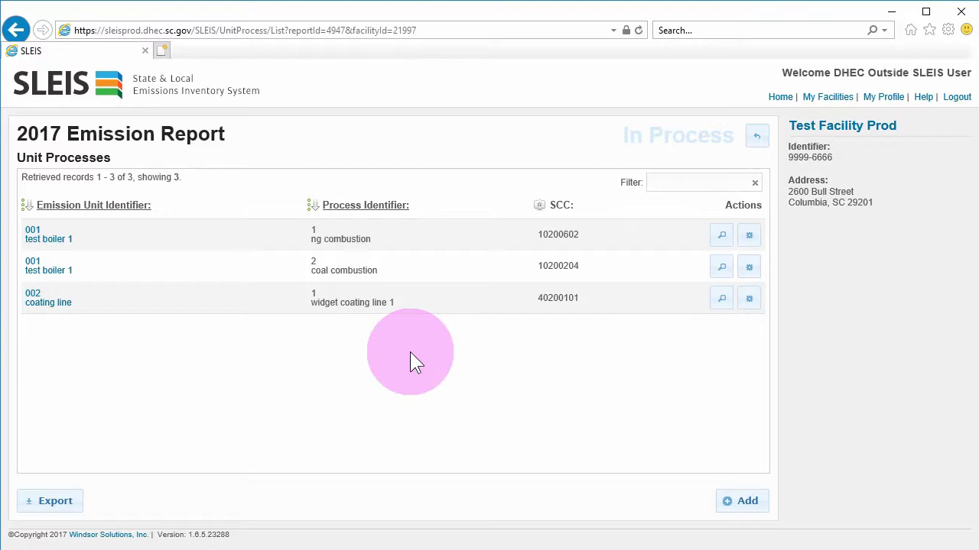
pyautogui.click(756, 137)
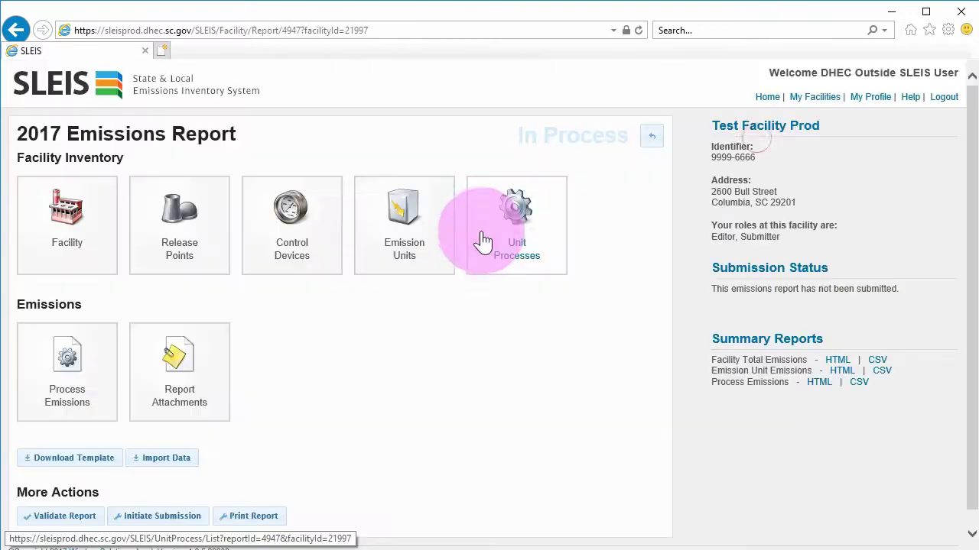
pyautogui.click(420, 229)
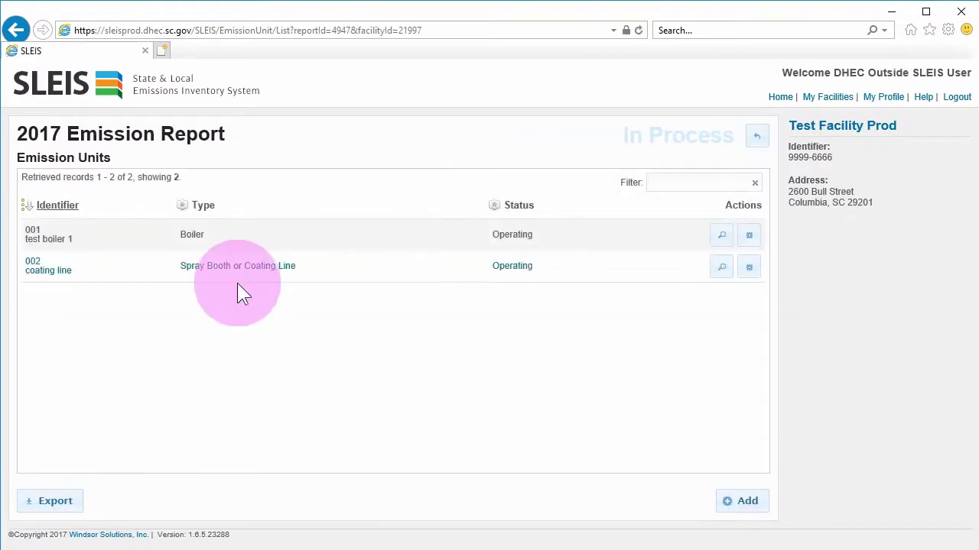
pyautogui.click(749, 237)
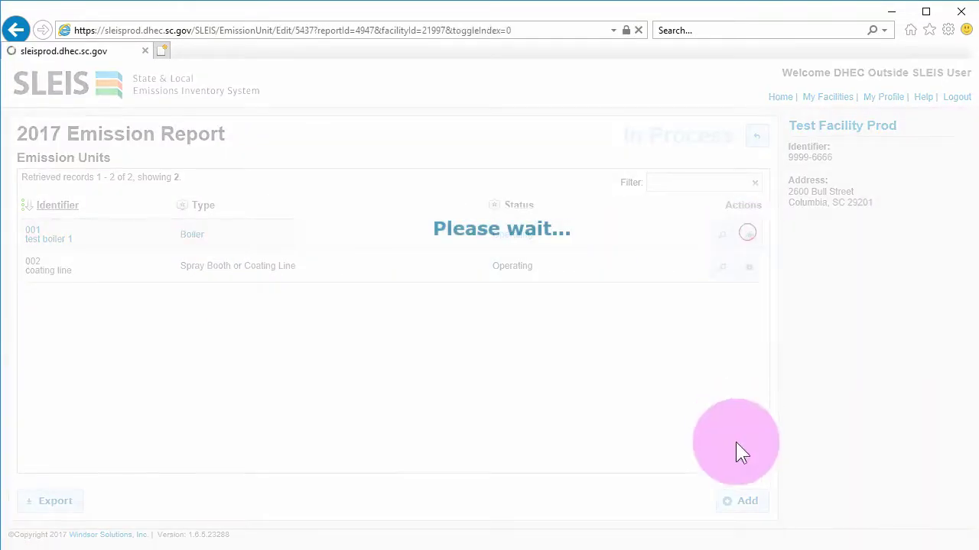
# - Open test boiler 1's related '2 - coal combustion' process, then return to the unit process list
pyautogui.scroll(-3, 760, 444)
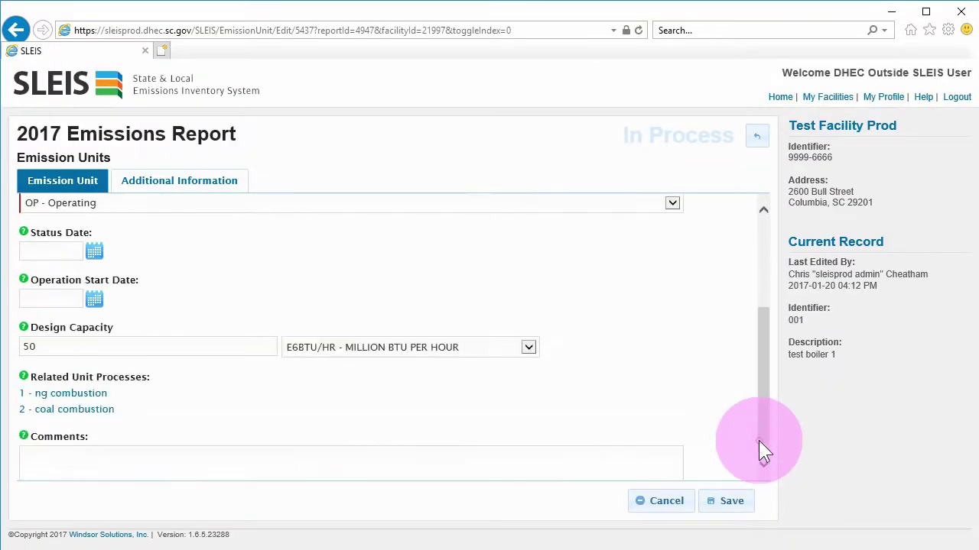
pyautogui.click(77, 405)
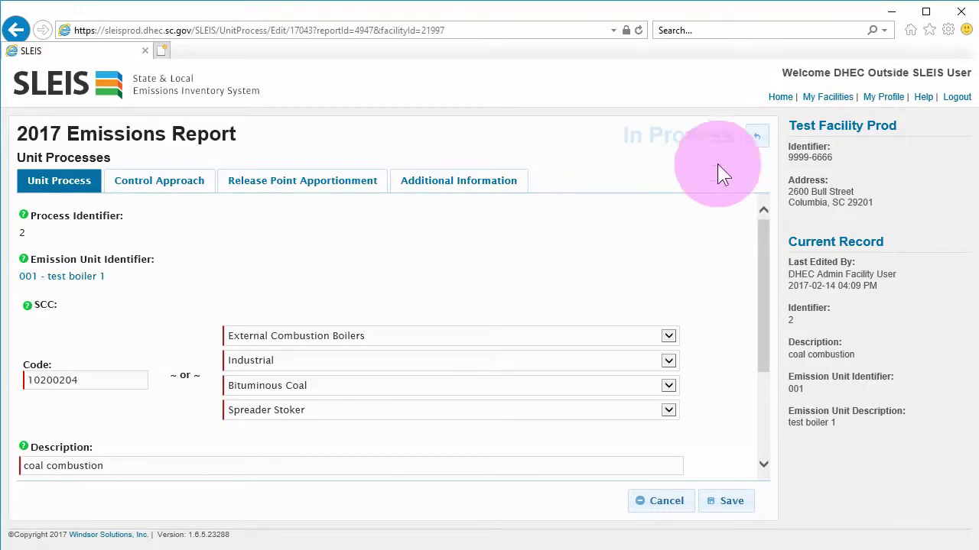
pyautogui.click(767, 139)
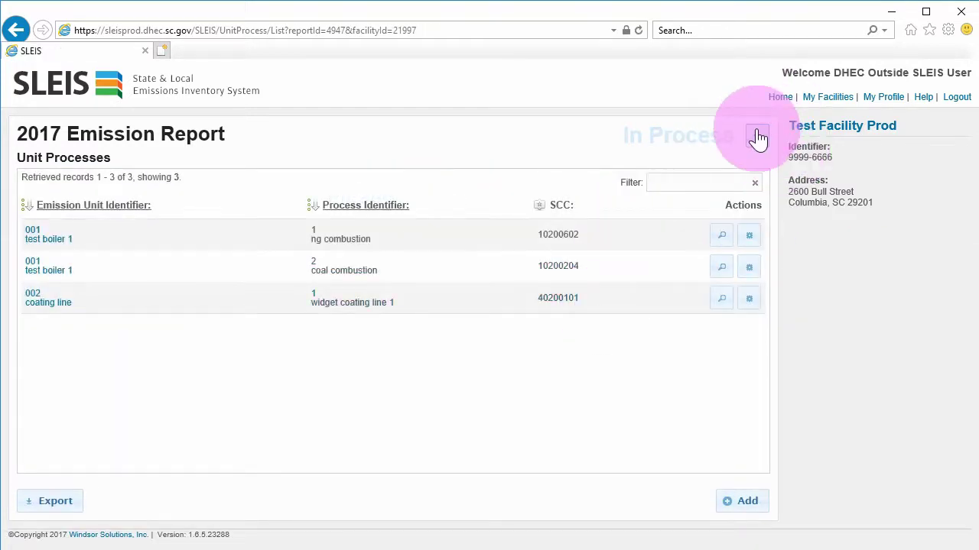
# - Reopen the Unit Processes list, filter it by 'coal', then clear the filter
pyautogui.click(756, 136)
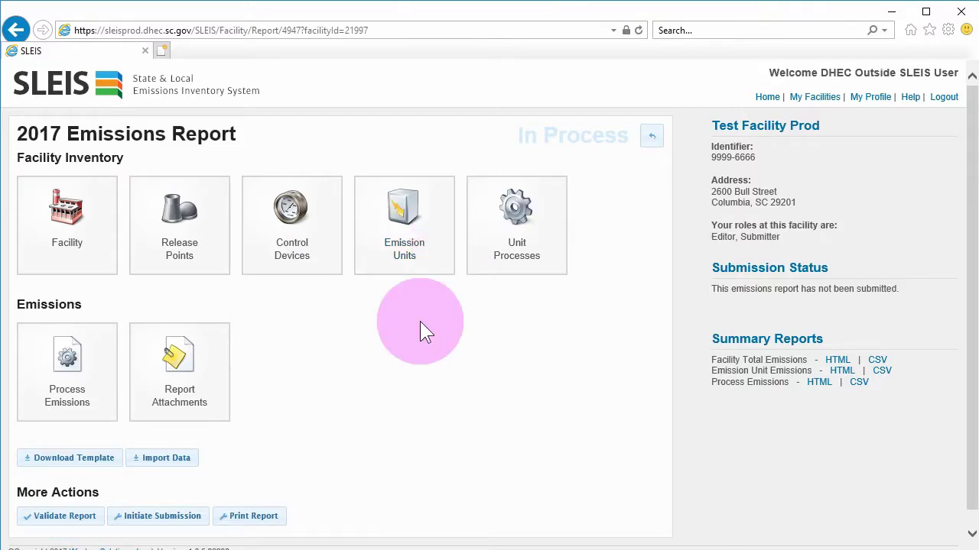
pyautogui.click(524, 219)
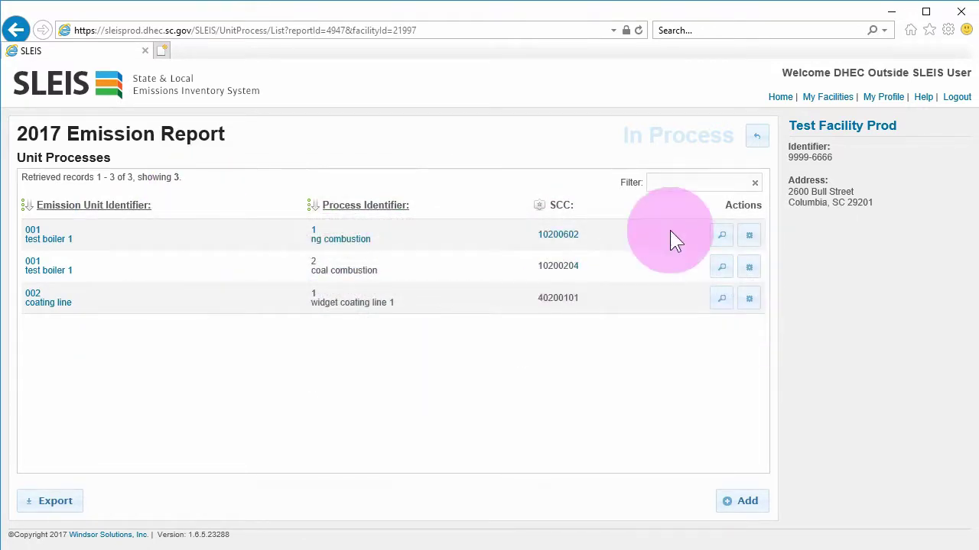
pyautogui.click(671, 179)
pyautogui.write('coal')
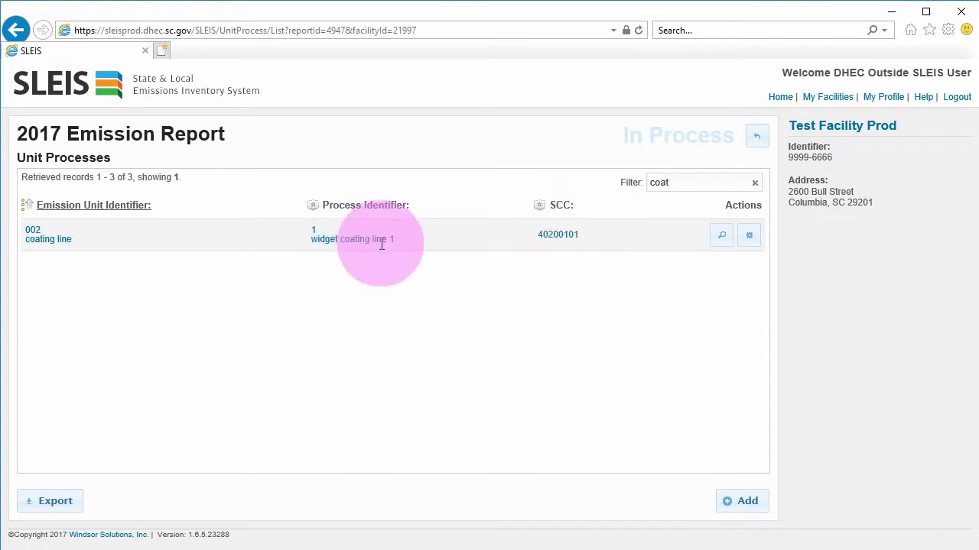
pyautogui.click(754, 182)
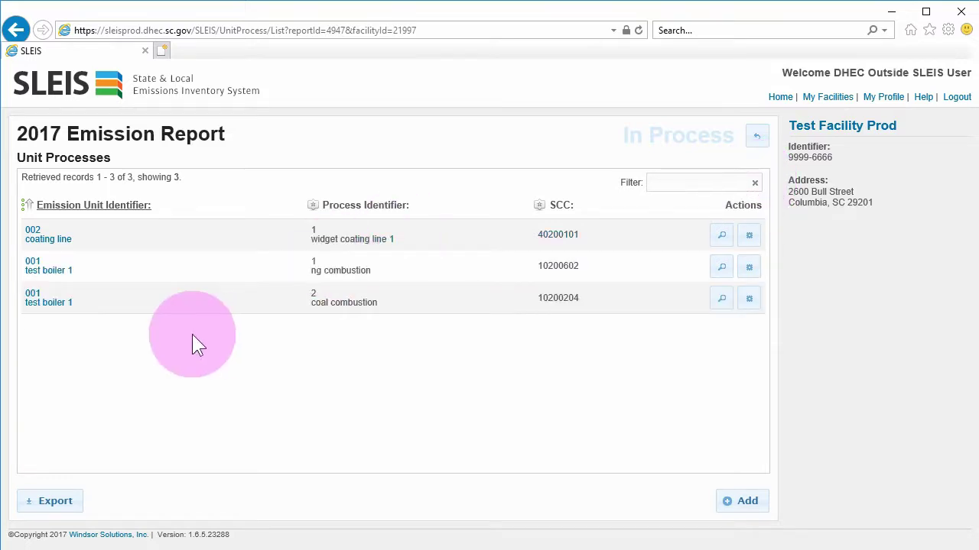
# - Sort the list by Emission Unit Identifier, reversing the order so test boiler 1 comes first
pyautogui.click(142, 205)
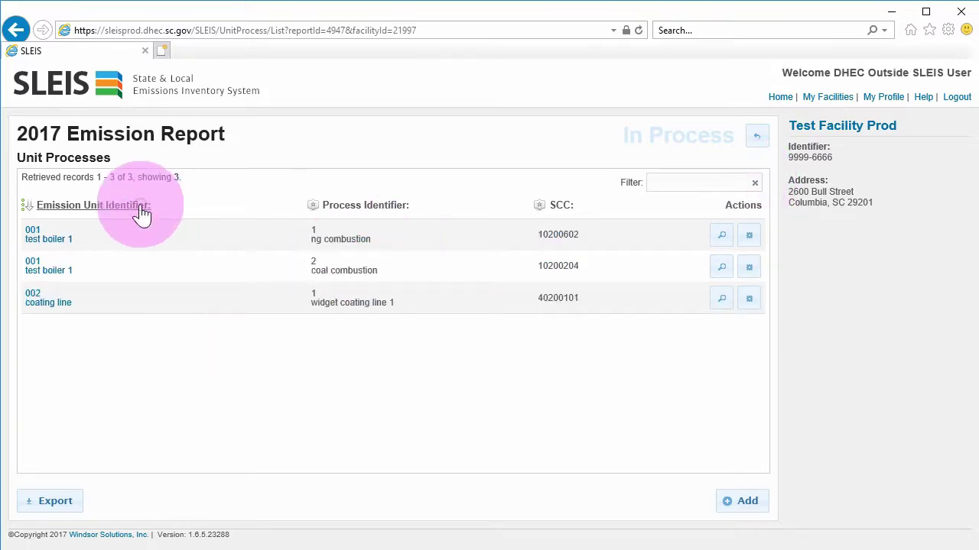
pyautogui.click(352, 207)
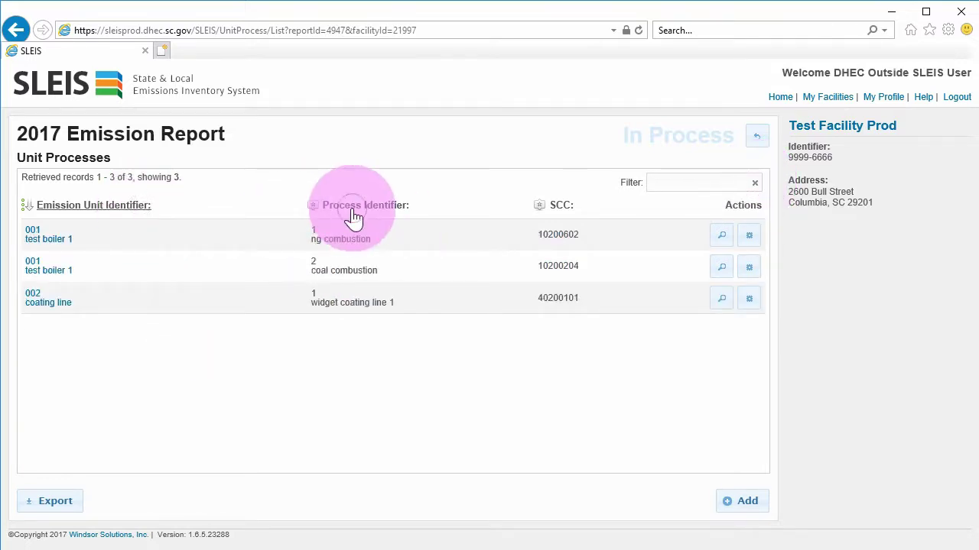
pyautogui.click(122, 211)
pyautogui.click(122, 210)
pyautogui.click(50, 503)
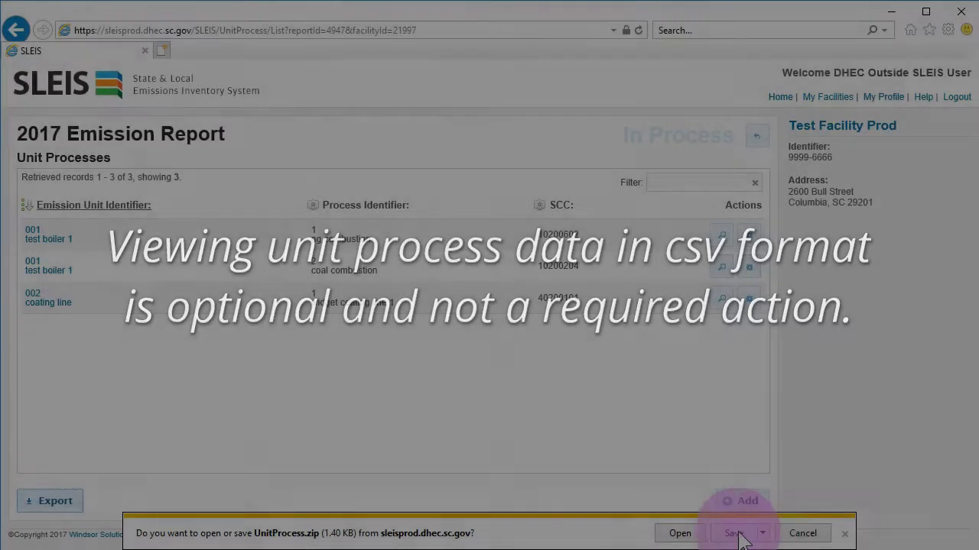
pyautogui.click(802, 533)
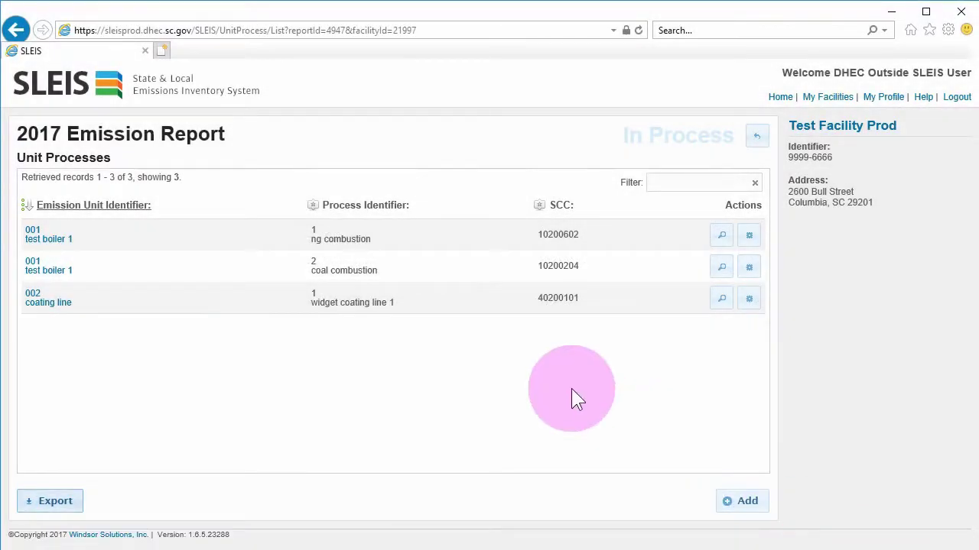
# - View the ng combustion process details, then open the coal combustion process for editing
pyautogui.click(721, 235)
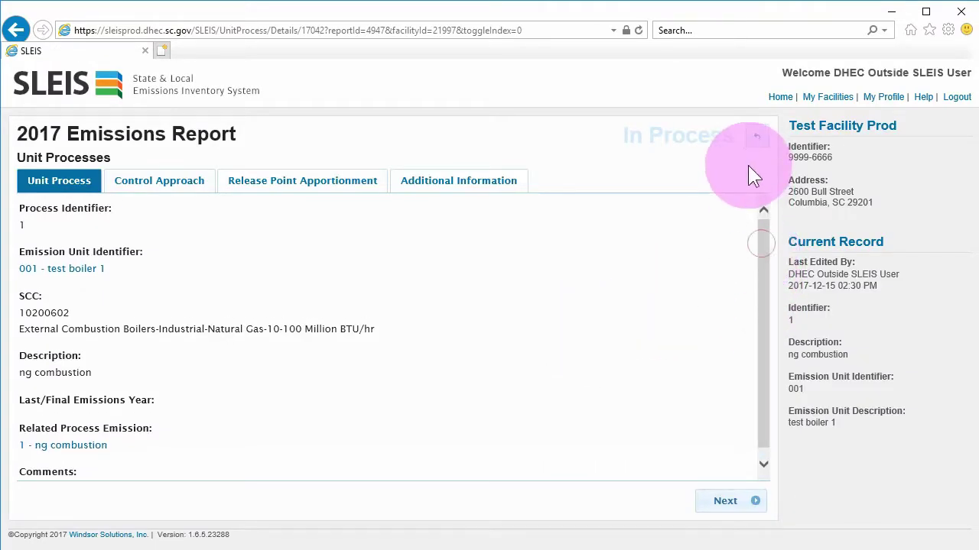
pyautogui.click(758, 137)
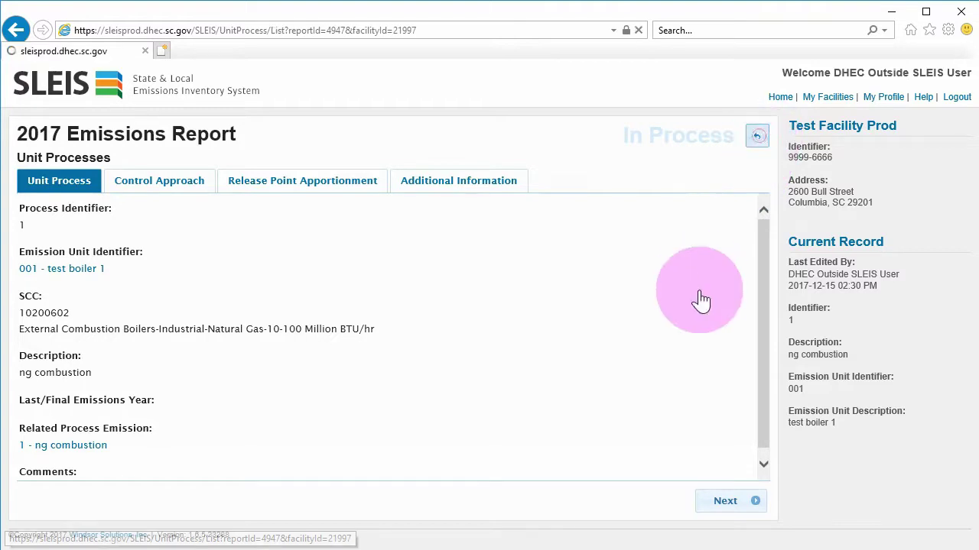
pyautogui.click(749, 268)
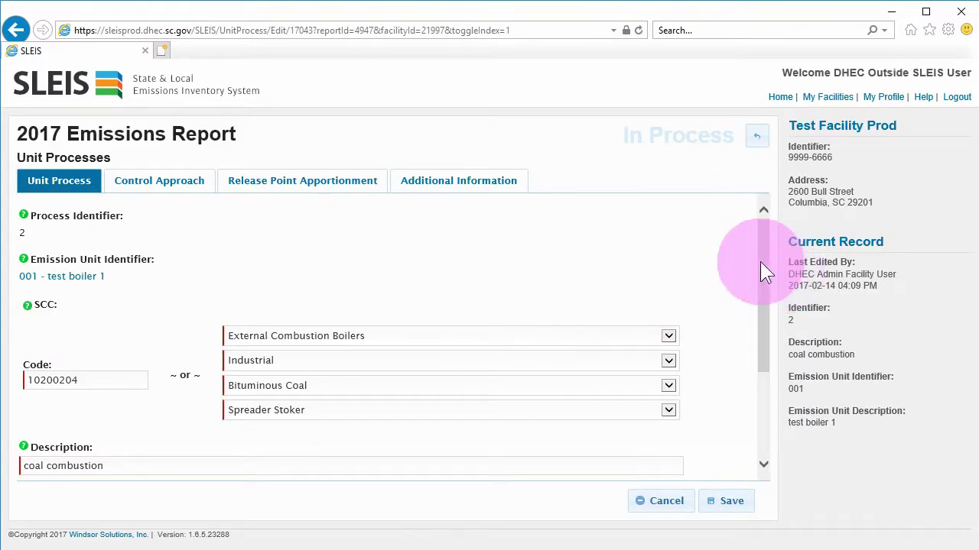
pyautogui.moveTo(760, 262)
pyautogui.mouseDown()
pyautogui.moveTo(761, 371)
pyautogui.moveTo(762, 255)
pyautogui.mouseUp()
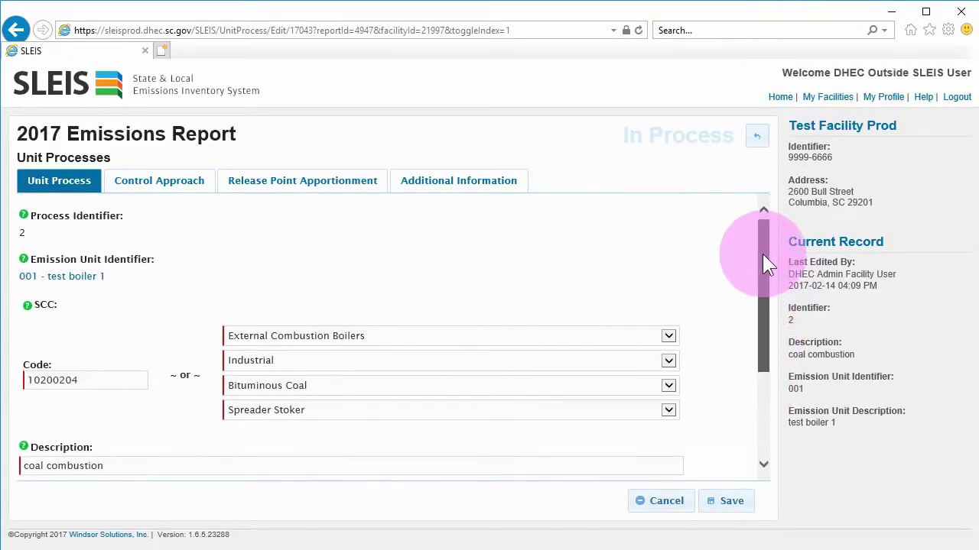
# - Browse the process tabs, then change stk1's apportionment to 45% and save
pyautogui.click(278, 181)
pyautogui.click(433, 184)
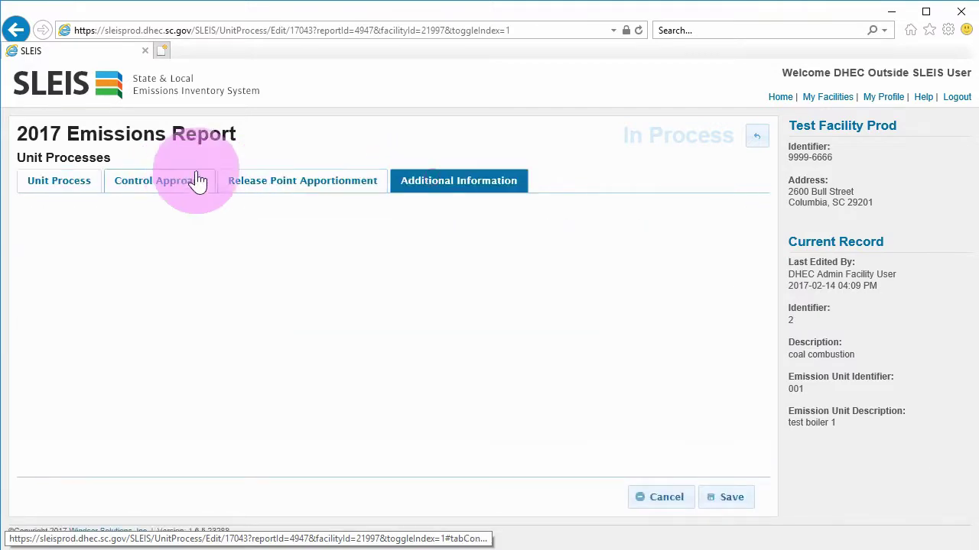
pyautogui.click(169, 184)
pyautogui.click(77, 186)
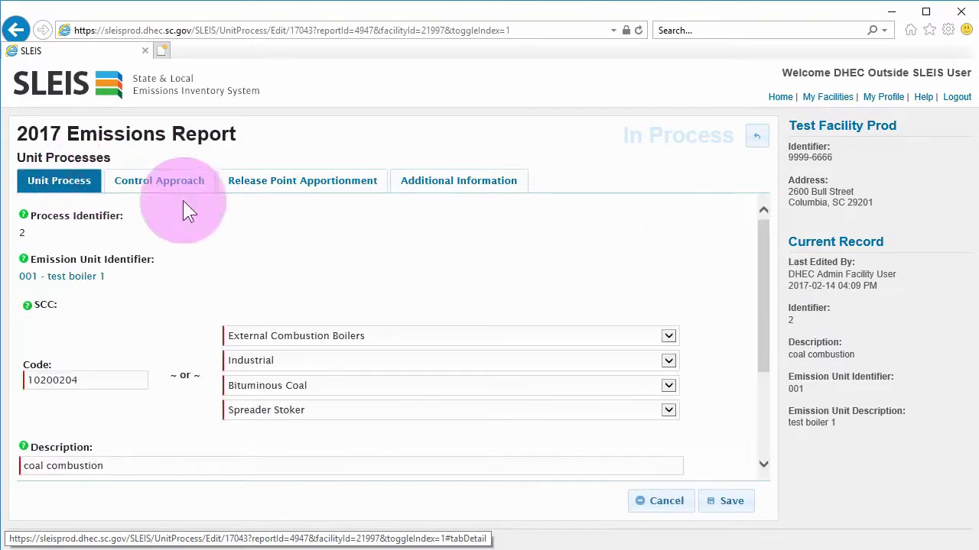
pyautogui.click(241, 184)
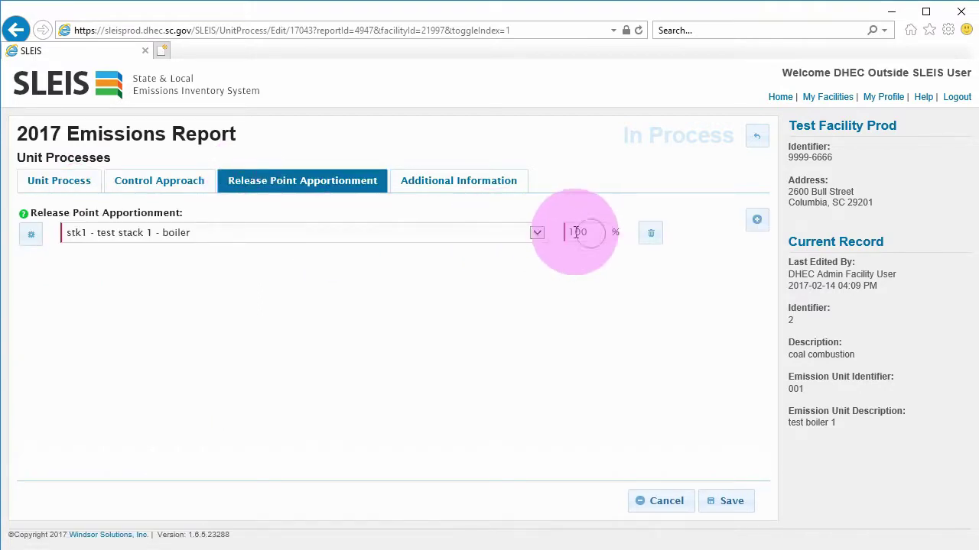
pyautogui.moveTo(573, 232); pyautogui.dragTo(531, 231)
pyautogui.write('45')
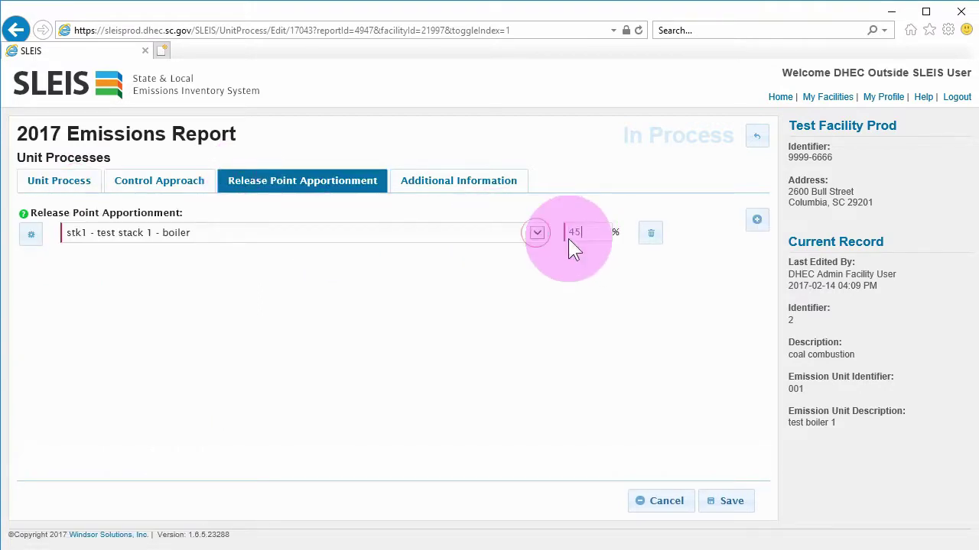
pyautogui.click(731, 502)
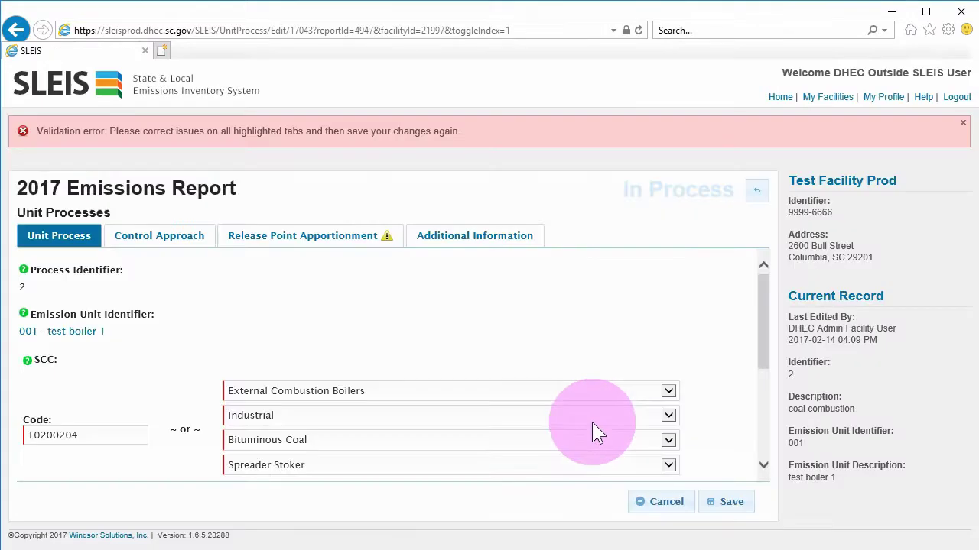
# - Correct the flagged stk1 apportionment back to 100% and save successfully
pyautogui.click(344, 243)
pyautogui.moveTo(589, 288); pyautogui.dragTo(546, 287)
pyautogui.write('100')
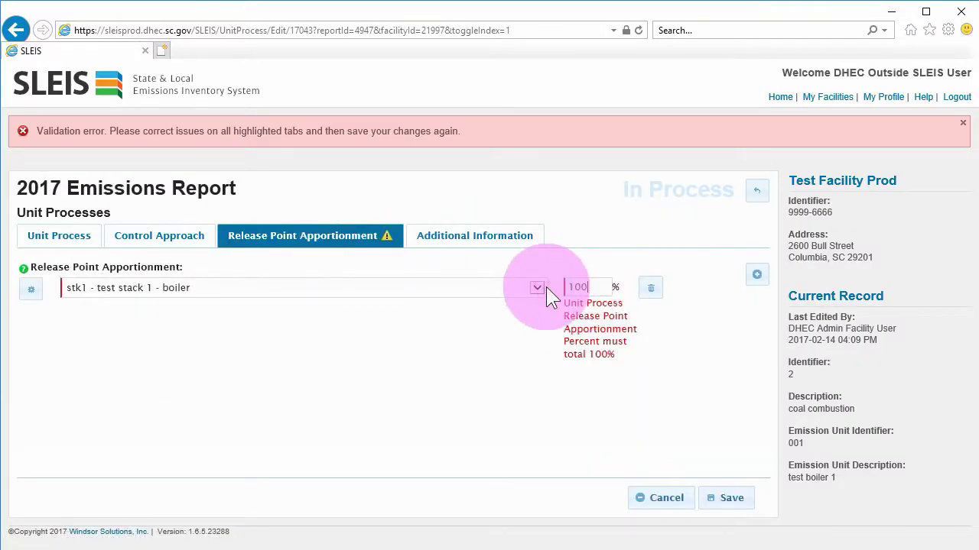
pyautogui.click(727, 498)
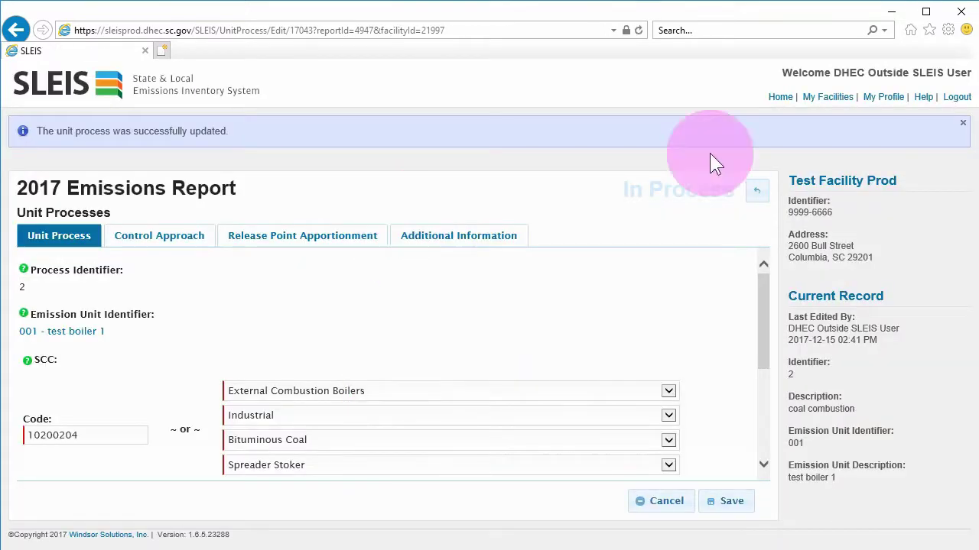
pyautogui.click(963, 122)
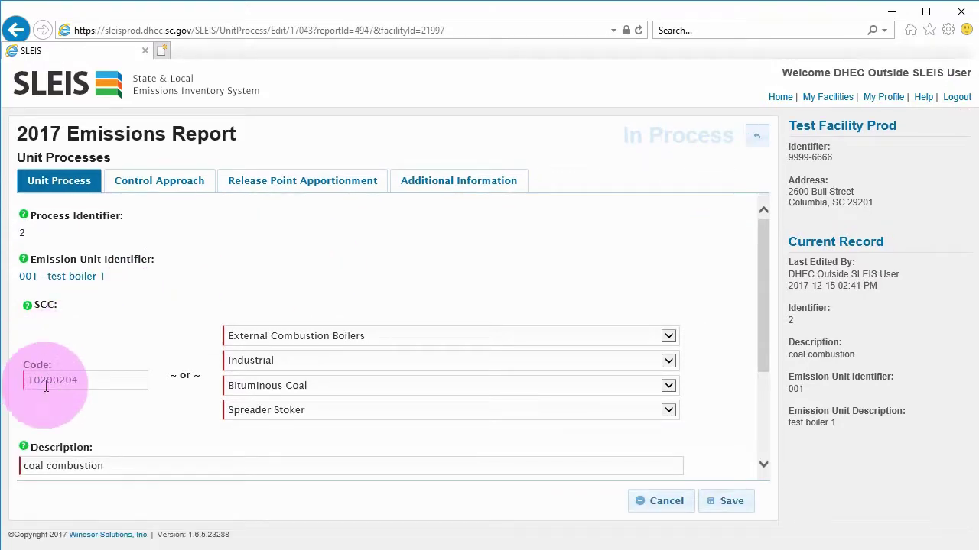
pyautogui.click(28, 308)
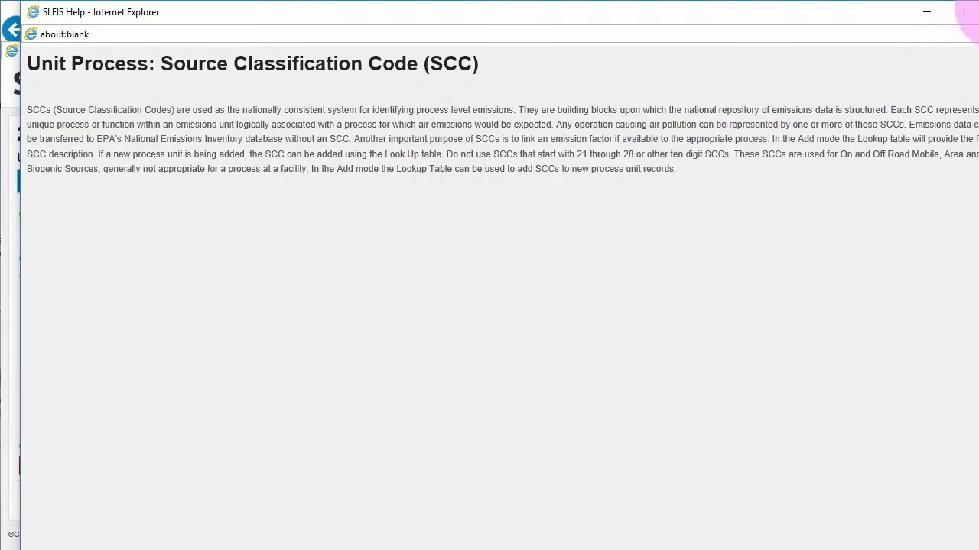
pyautogui.click(974, 9)
pyautogui.moveTo(759, 243); pyautogui.dragTo(745, 292)
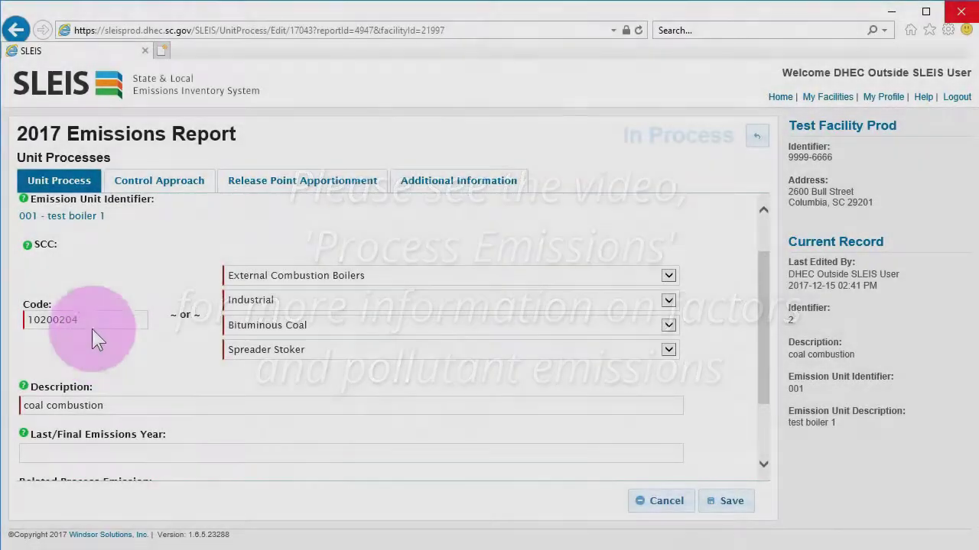
# - Enter SCC prefix 102002 and choose Spreader Stoker, giving Bituminous Coal code 10200204
pyautogui.click(95, 318)
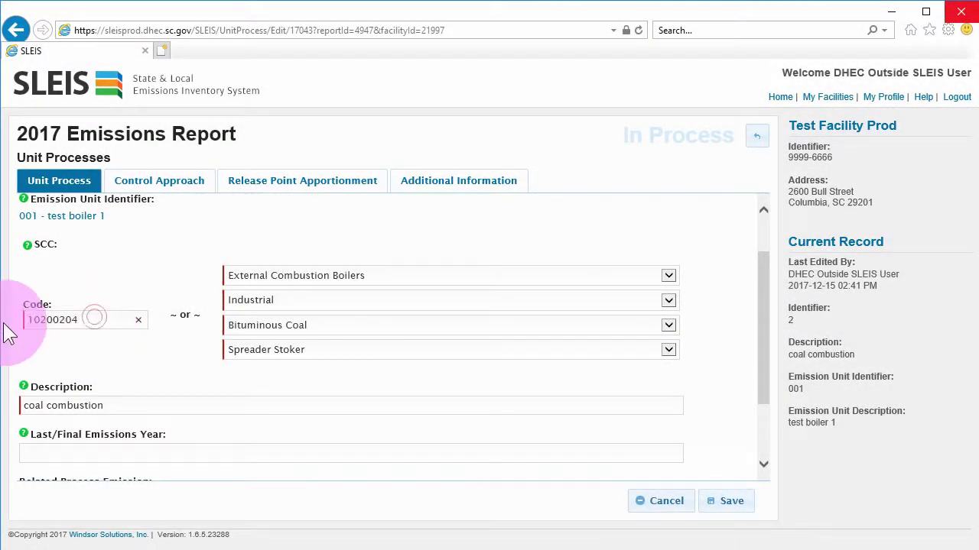
pyautogui.moveTo(92, 318); pyautogui.dragTo(8, 329)
pyautogui.write('102002')
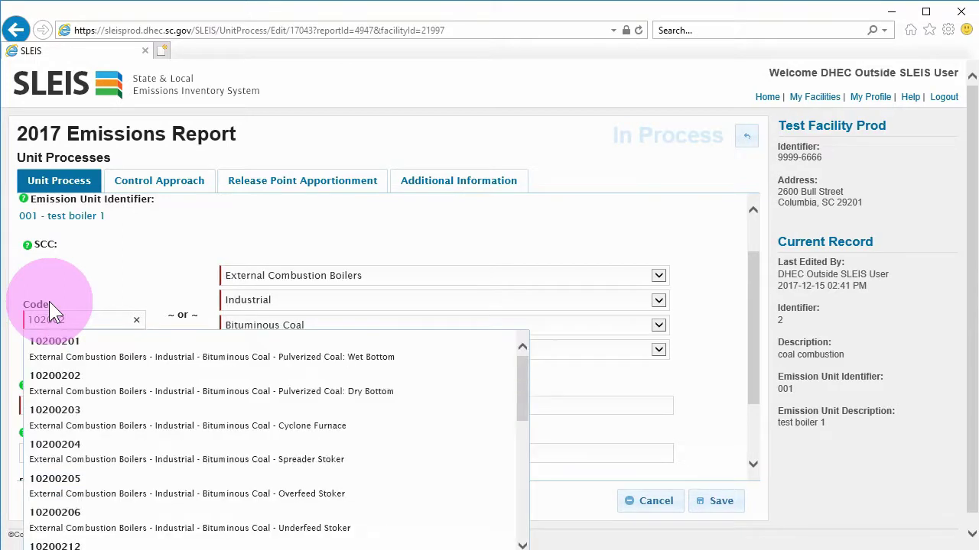
pyautogui.click(61, 350)
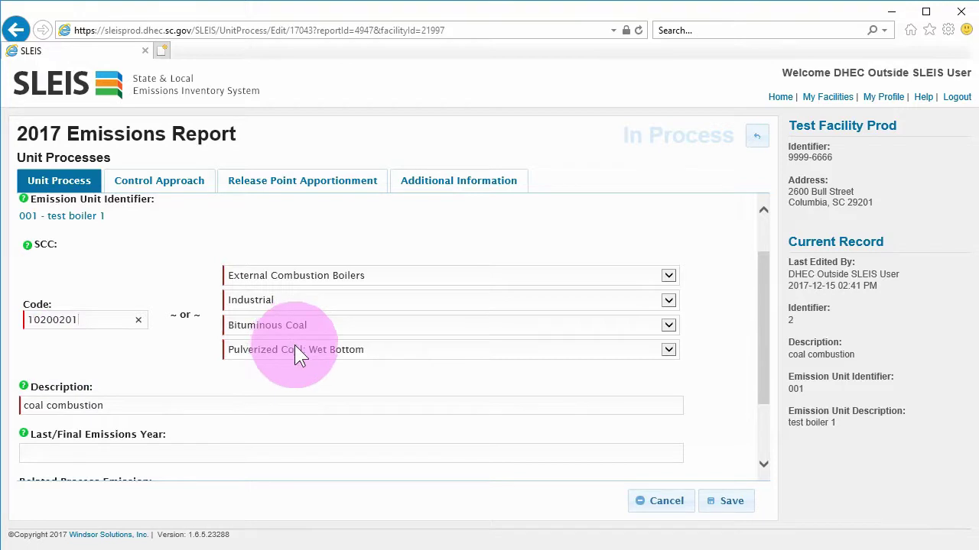
pyautogui.click(294, 348)
pyautogui.click(285, 361)
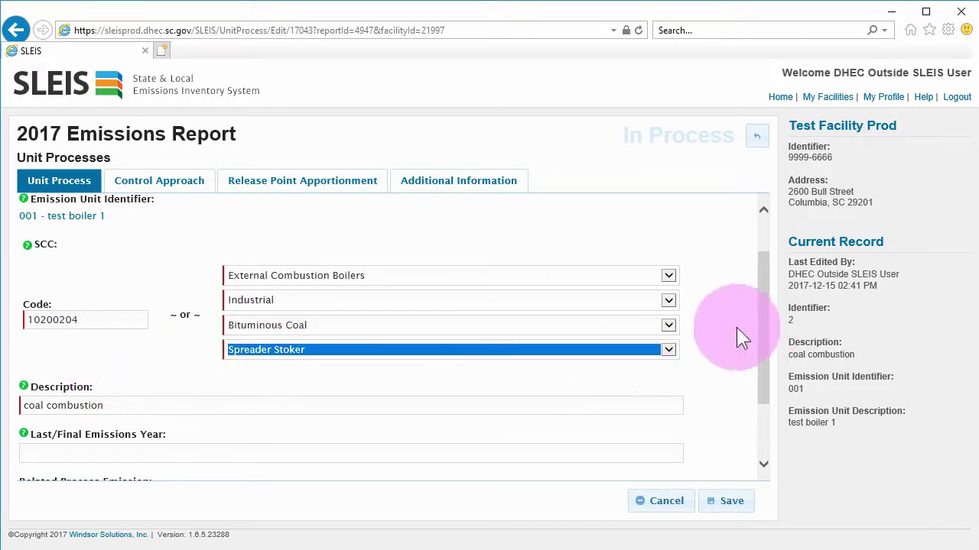
pyautogui.moveTo(756, 325); pyautogui.dragTo(757, 401)
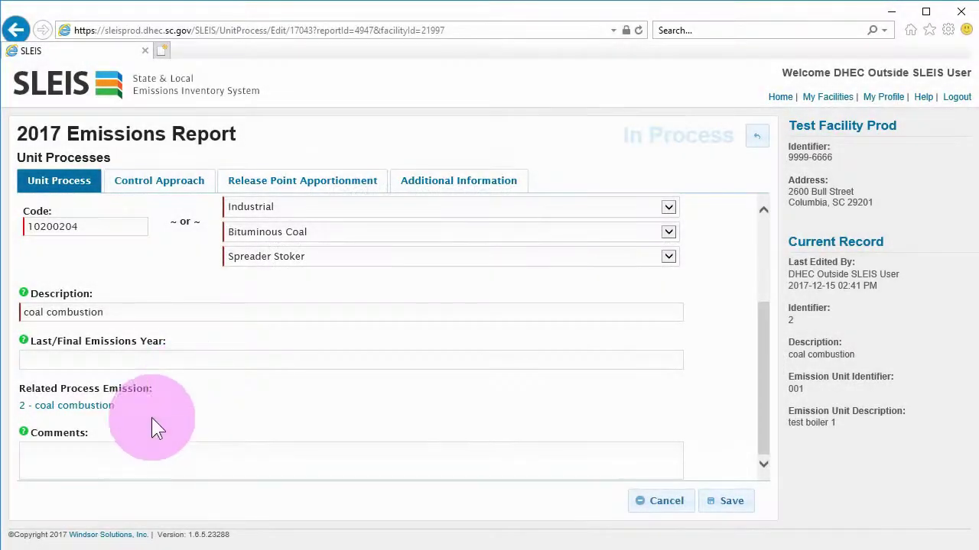
# - Type 'comments here' into the coal combustion process's Comments box
pyautogui.click(144, 455)
pyautogui.write('c')
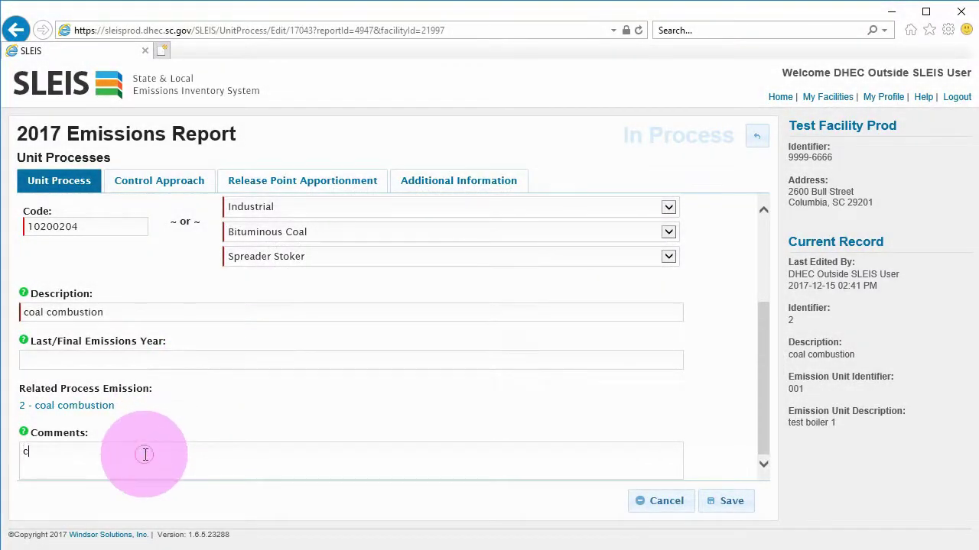
pyautogui.write('omments here')
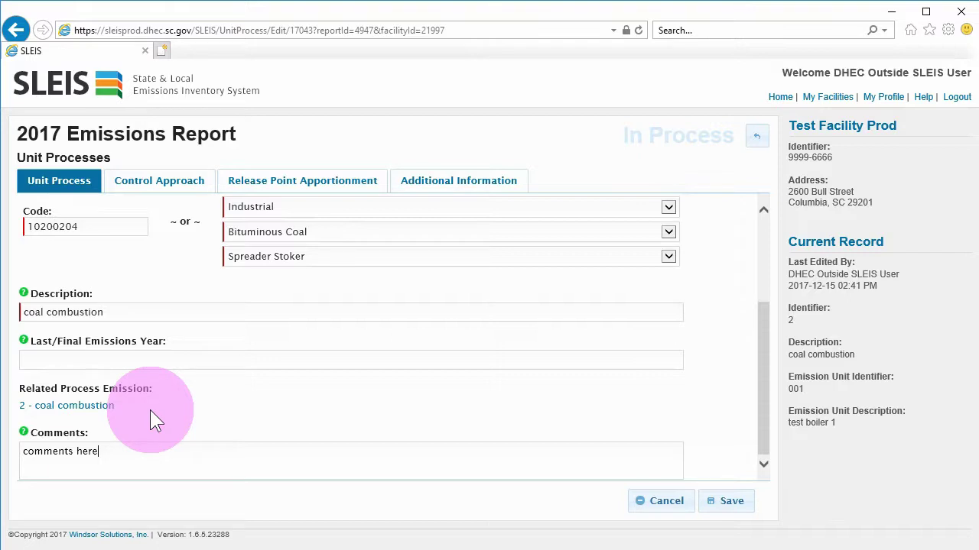
# - Show the control approach: 'baghouse and wesp', 100.0% capture, devices bh1, wesp1 and scr1
pyautogui.click(162, 179)
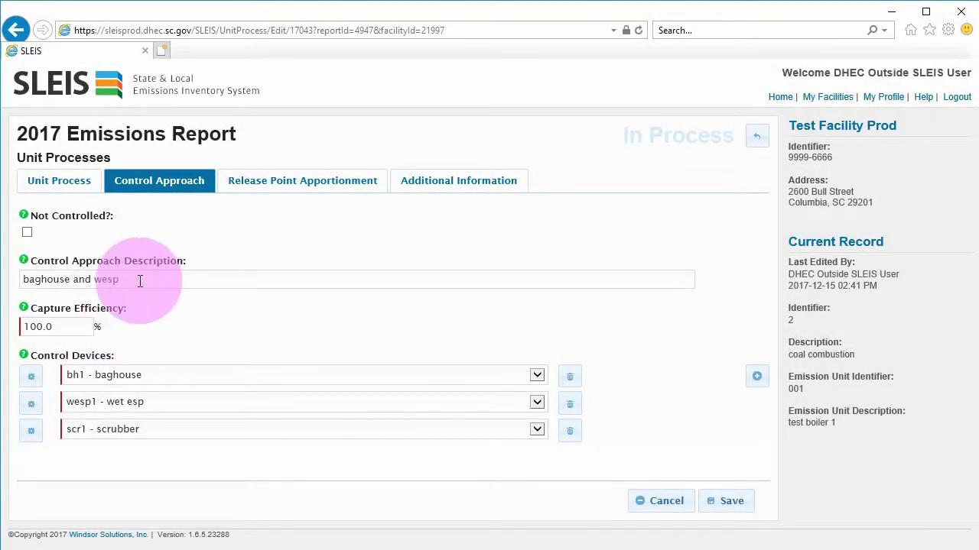
pyautogui.moveTo(140, 281); pyautogui.dragTo(39, 292)
pyautogui.click(182, 310)
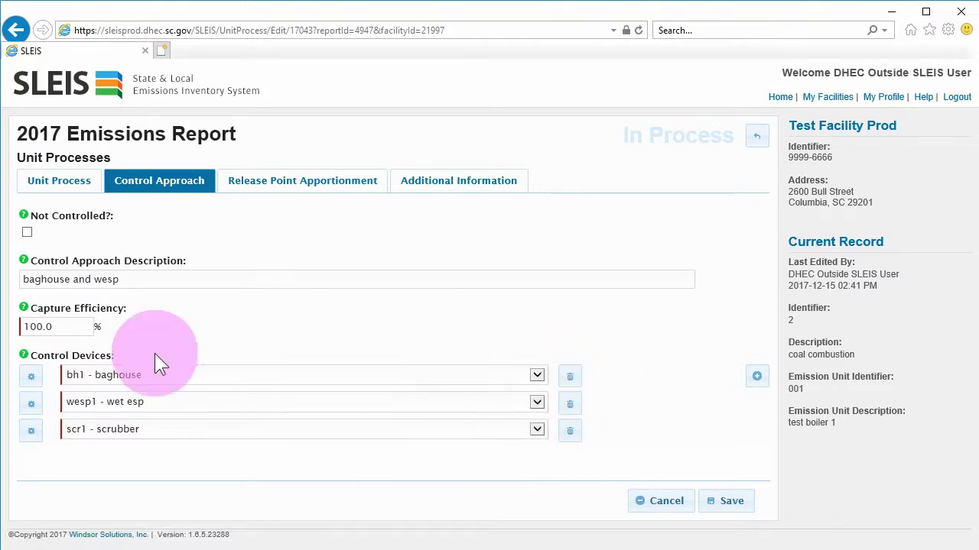
# - Open control device bh1 and review its PM-FIL, PM10-FIL and PM25-FIL controls at 90%
pyautogui.click(41, 375)
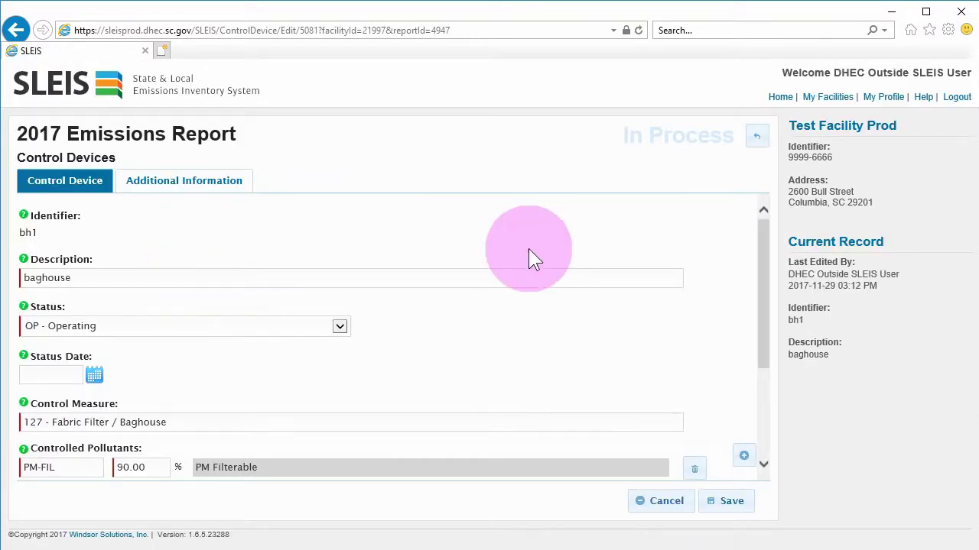
pyautogui.moveTo(763, 232); pyautogui.dragTo(767, 306)
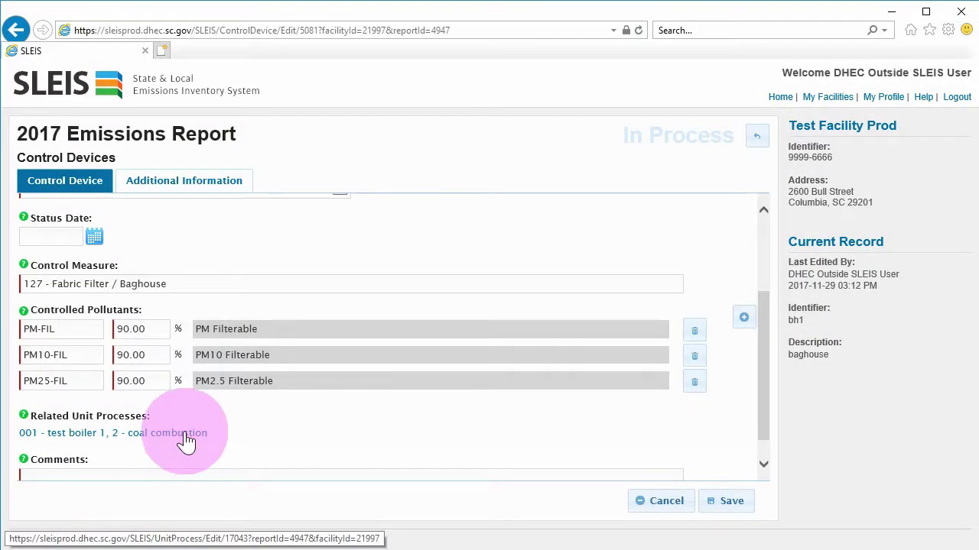
# - Return to coal combustion and add a release point apportionment row for stk4 - test stack 4
pyautogui.click(187, 442)
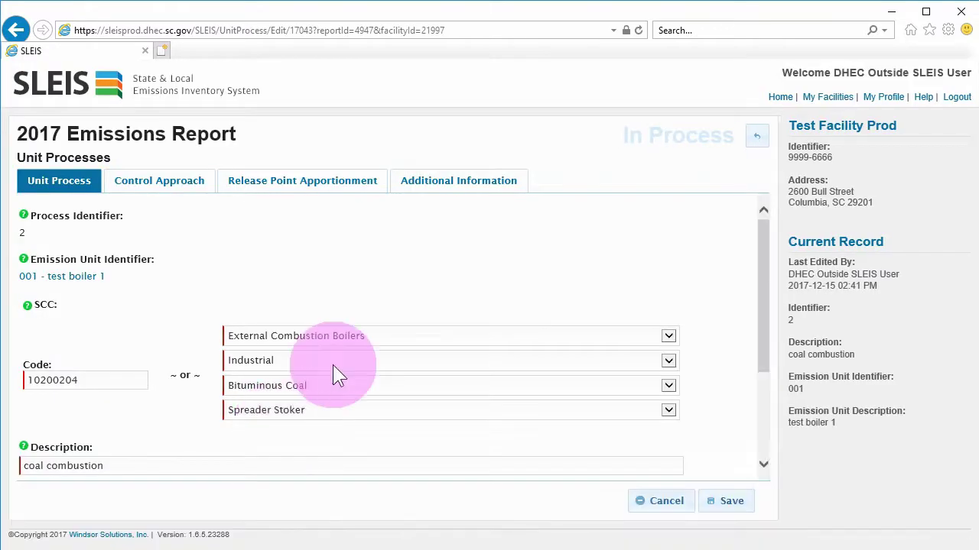
pyautogui.click(160, 189)
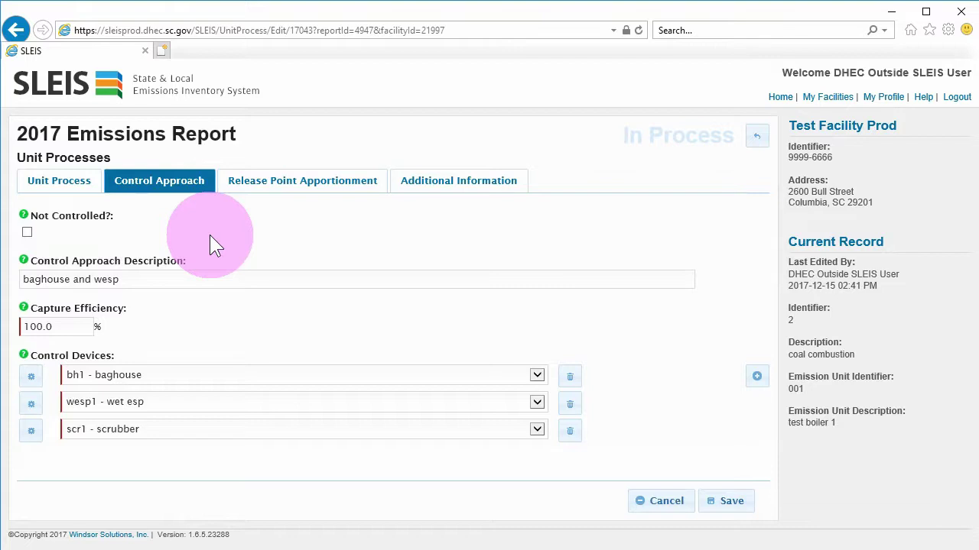
pyautogui.click(293, 183)
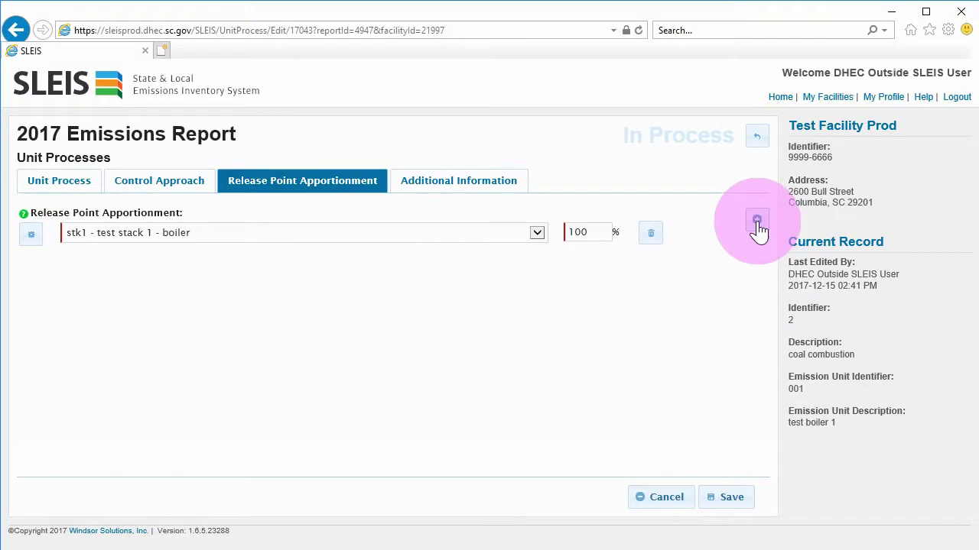
pyautogui.click(759, 221)
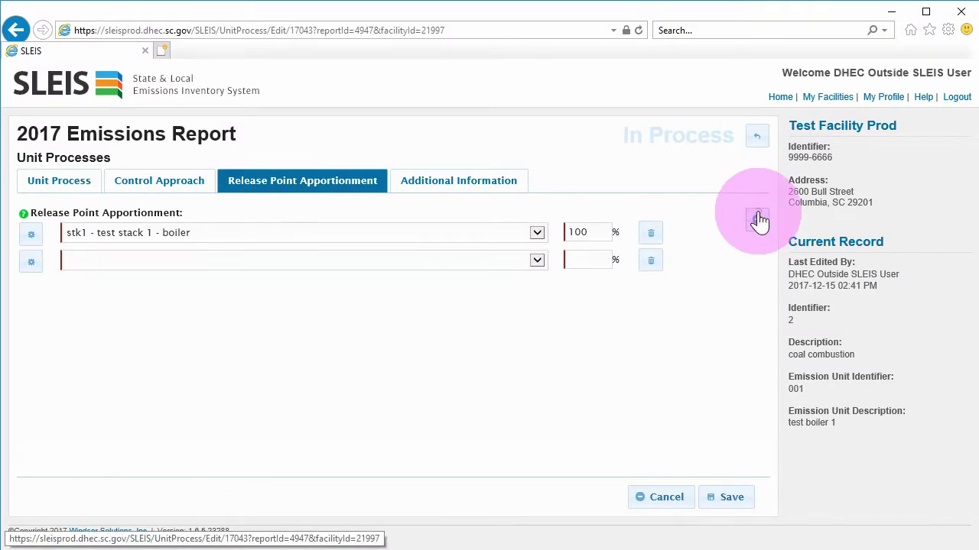
pyautogui.click(372, 262)
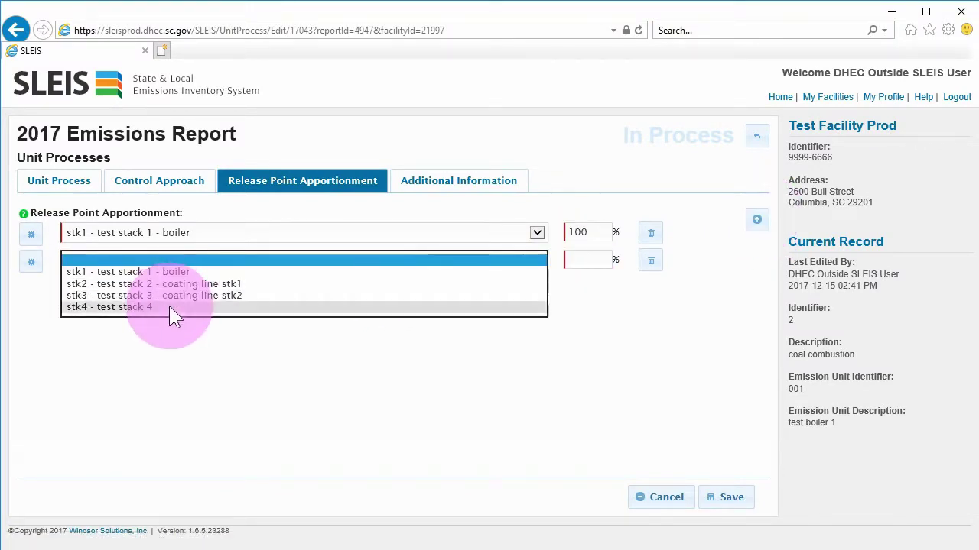
pyautogui.click(169, 306)
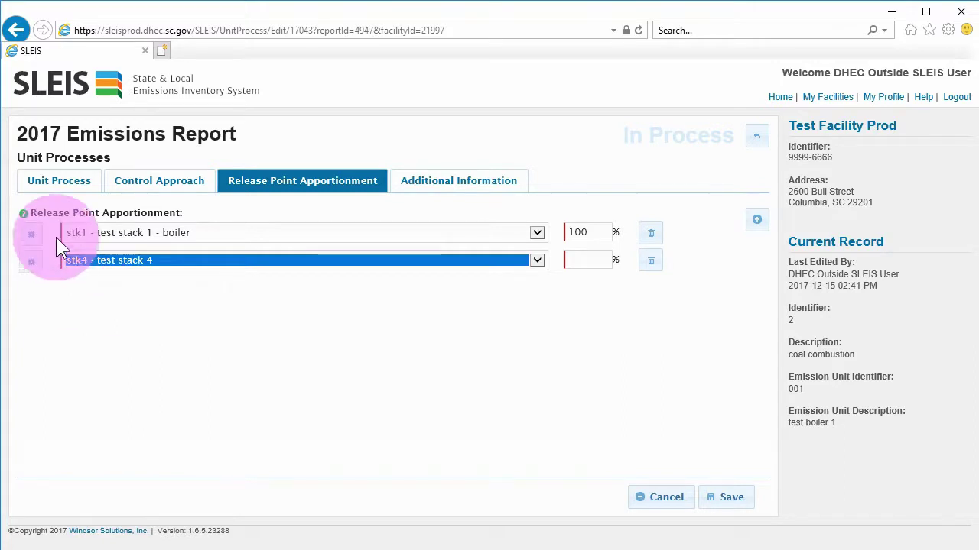
# - Inspect the stk1 release point form, then go back to coal combustion's release point apportionment
pyautogui.click(33, 235)
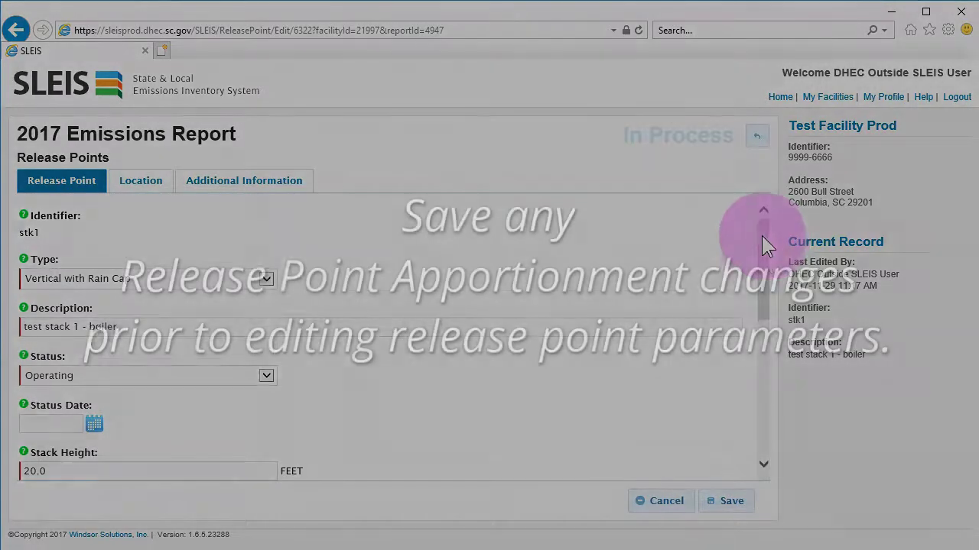
pyautogui.moveTo(762, 236); pyautogui.dragTo(764, 270)
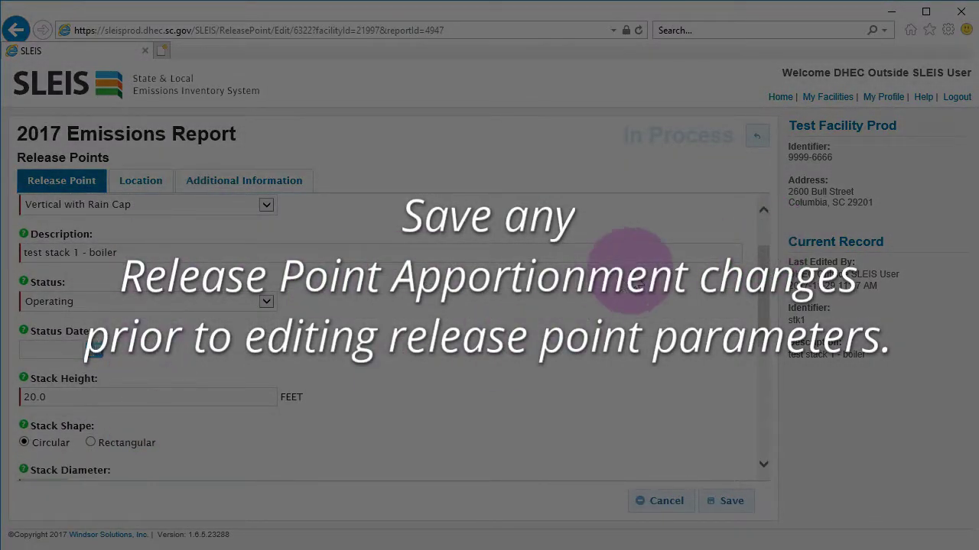
pyautogui.moveTo(766, 278); pyautogui.dragTo(726, 390)
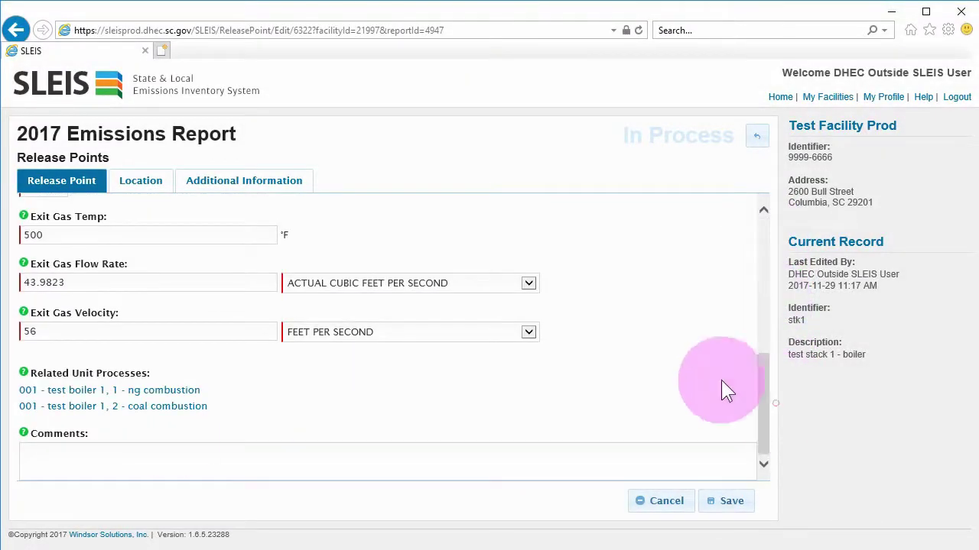
pyautogui.click(157, 408)
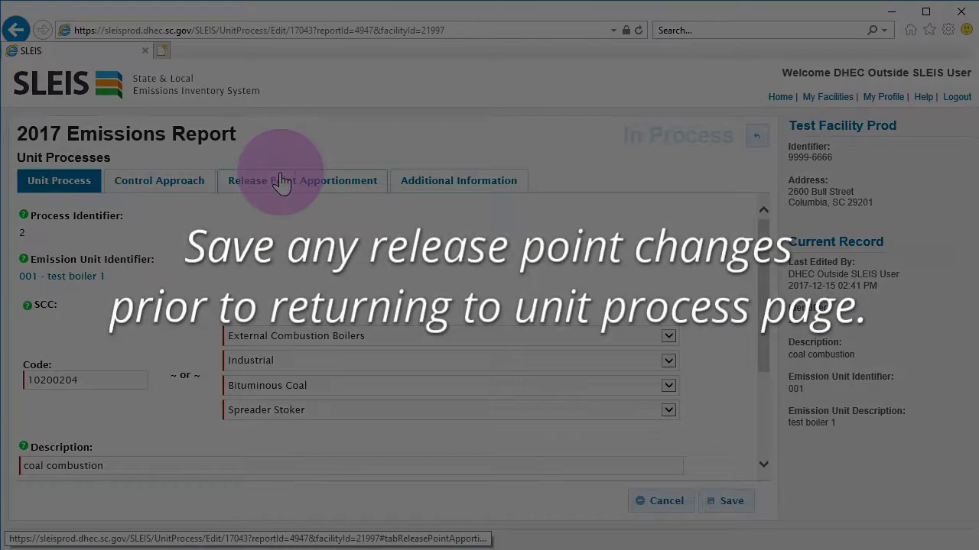
pyautogui.click(281, 178)
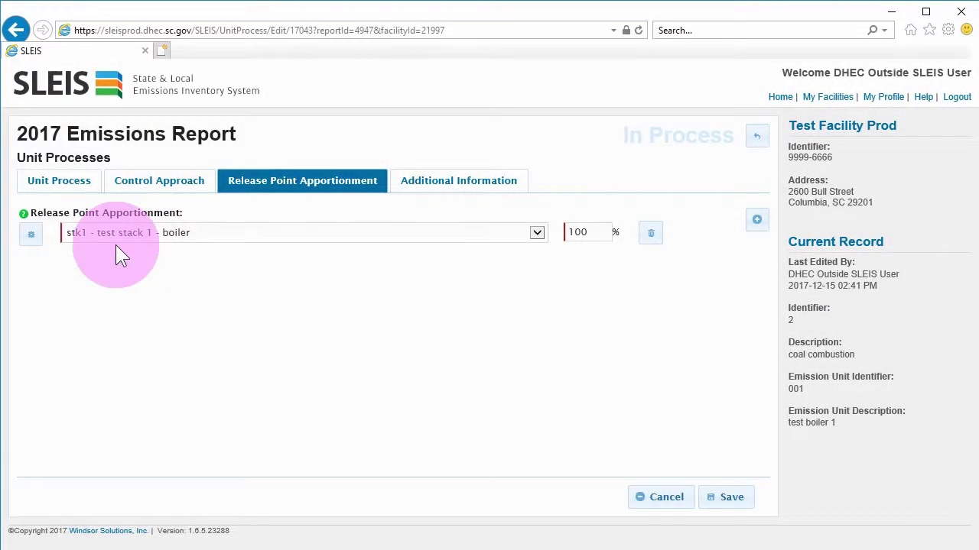
# - Go back from the process details to the Unit Processes list and start a blank new unit process
pyautogui.click(55, 179)
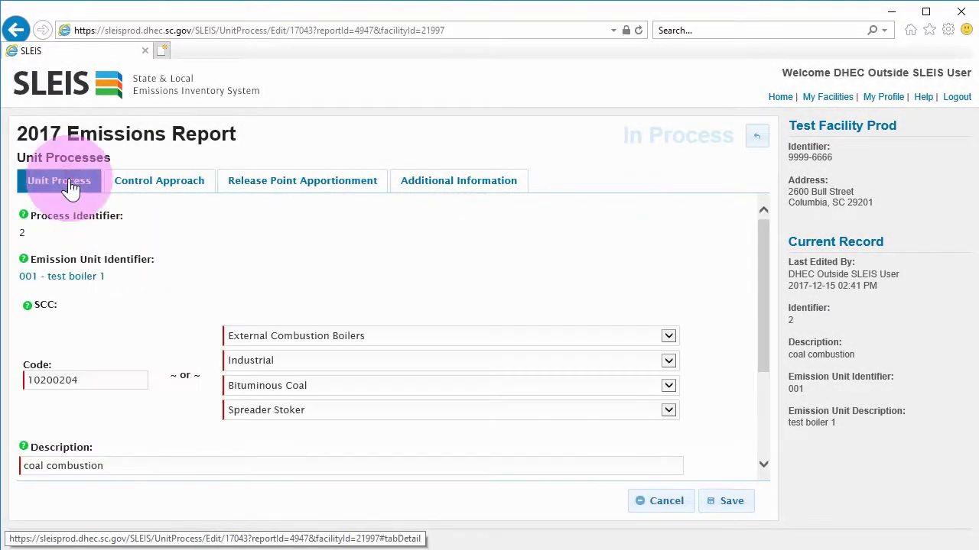
pyautogui.click(758, 137)
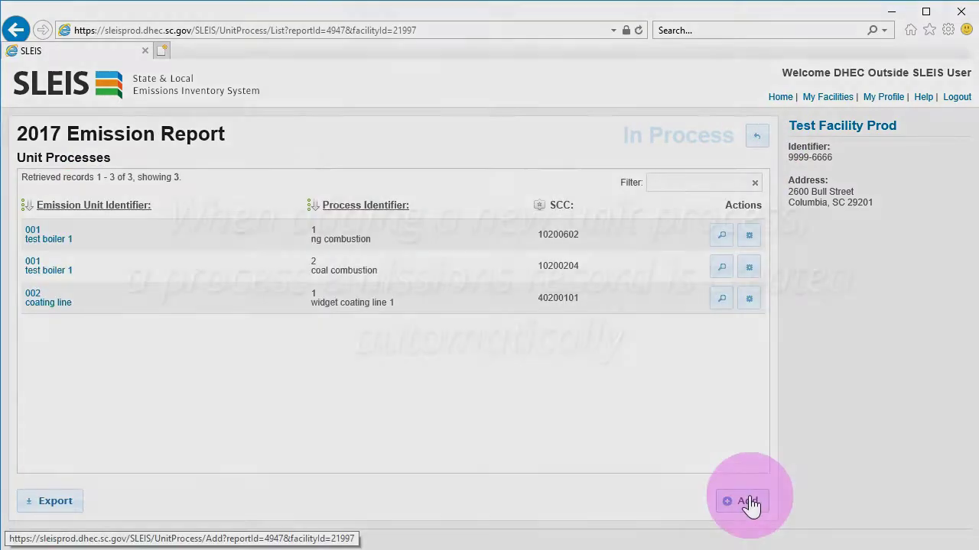
pyautogui.click(747, 501)
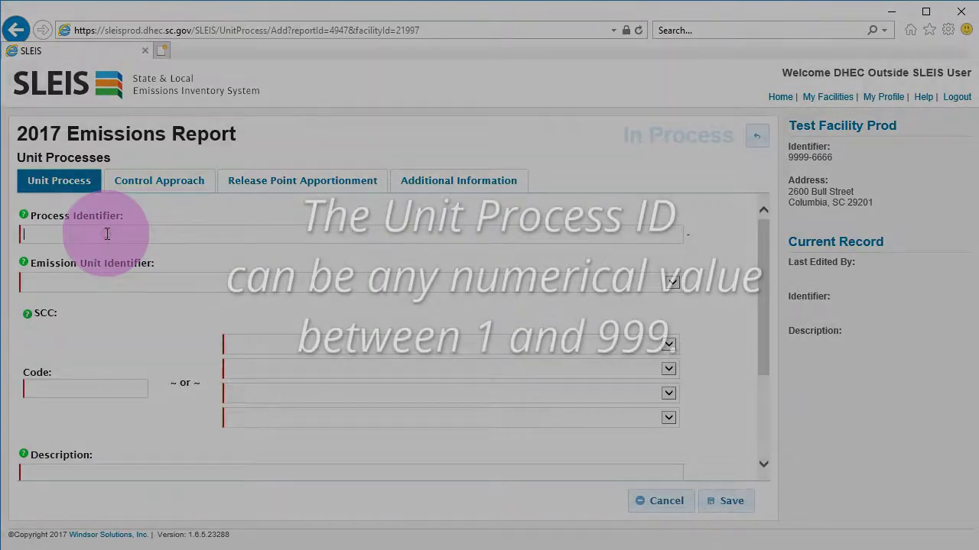
# - Enter a process ID and emission unit 001 - test boiler 1, then cancel the new record
pyautogui.write('process id')
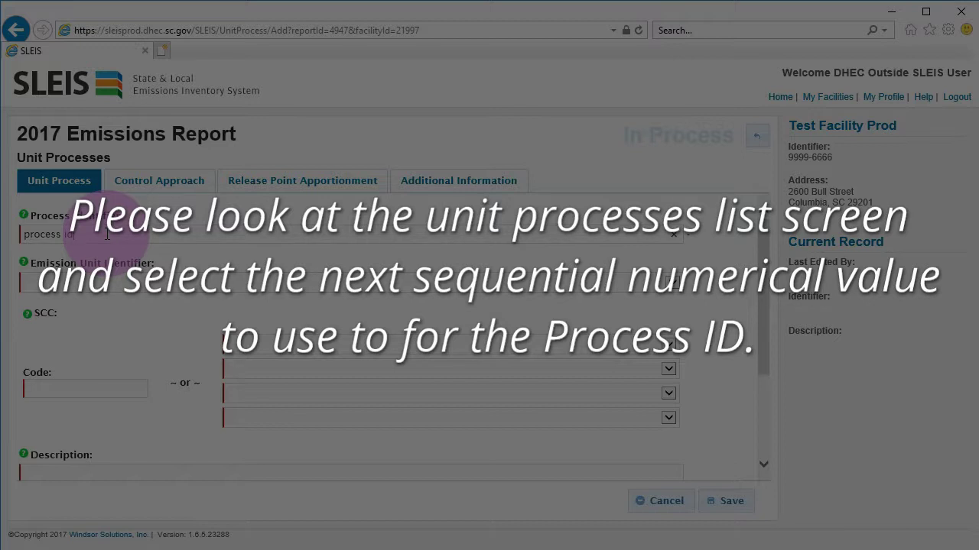
pyautogui.click(87, 282)
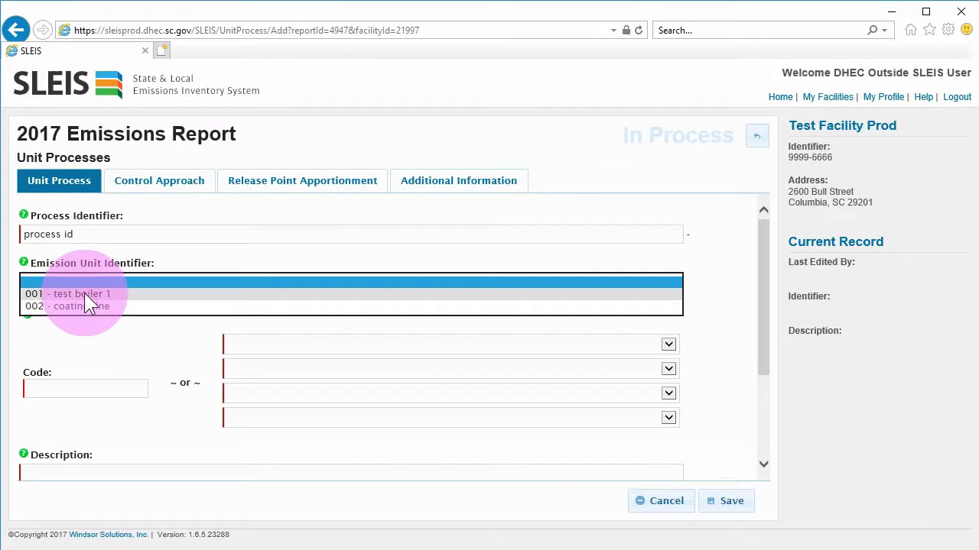
pyautogui.click(83, 294)
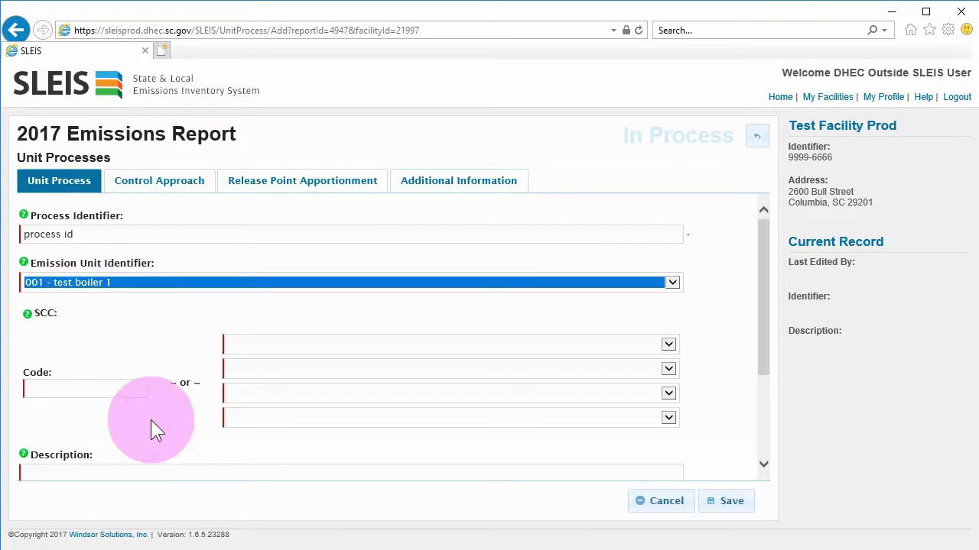
pyautogui.click(634, 505)
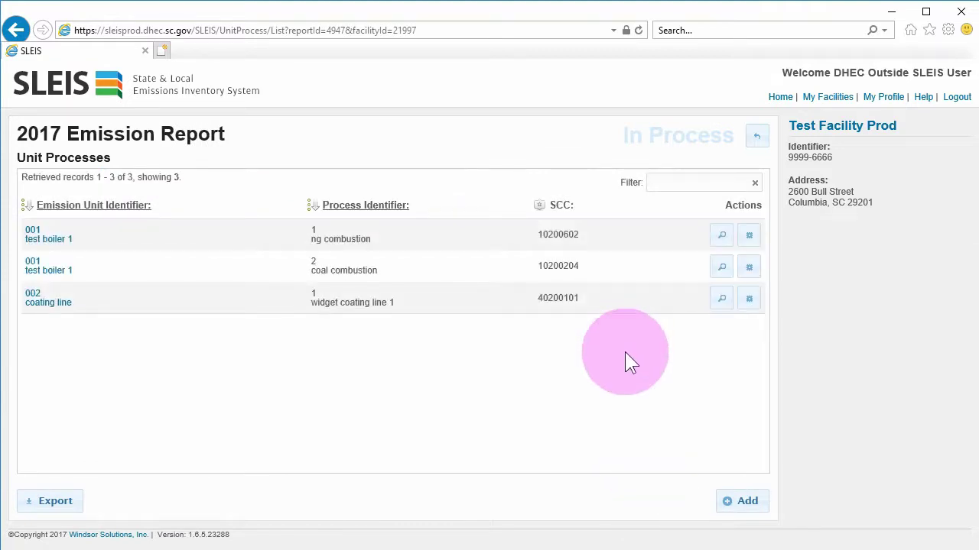
# - Edit coal combustion process 2 of test boiler 1, SCC 10200204
pyautogui.click(750, 267)
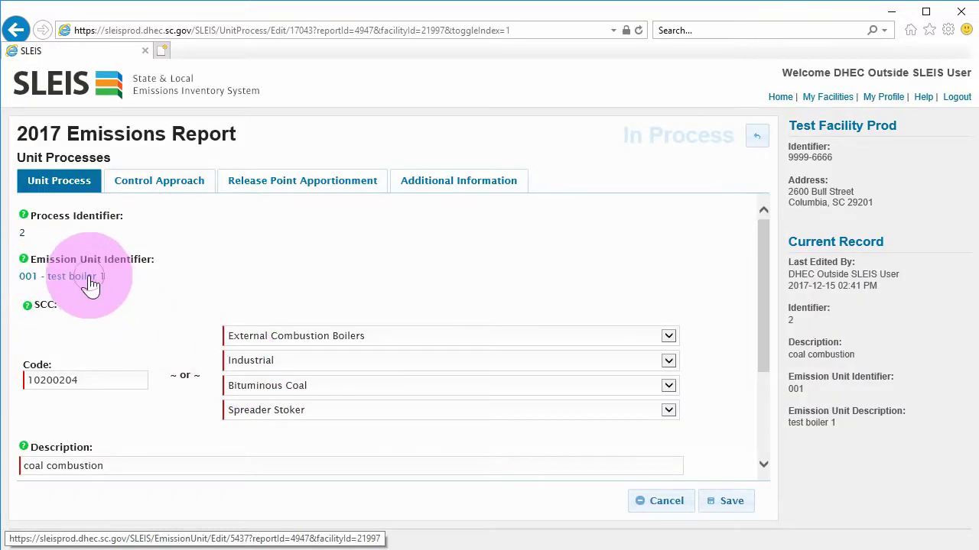
pyautogui.click(88, 278)
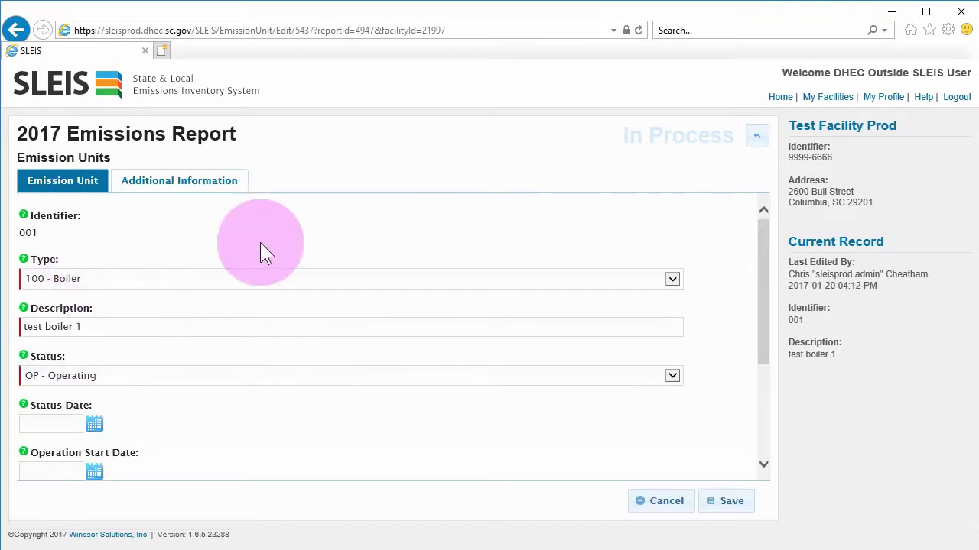
pyautogui.moveTo(759, 225); pyautogui.dragTo(774, 323)
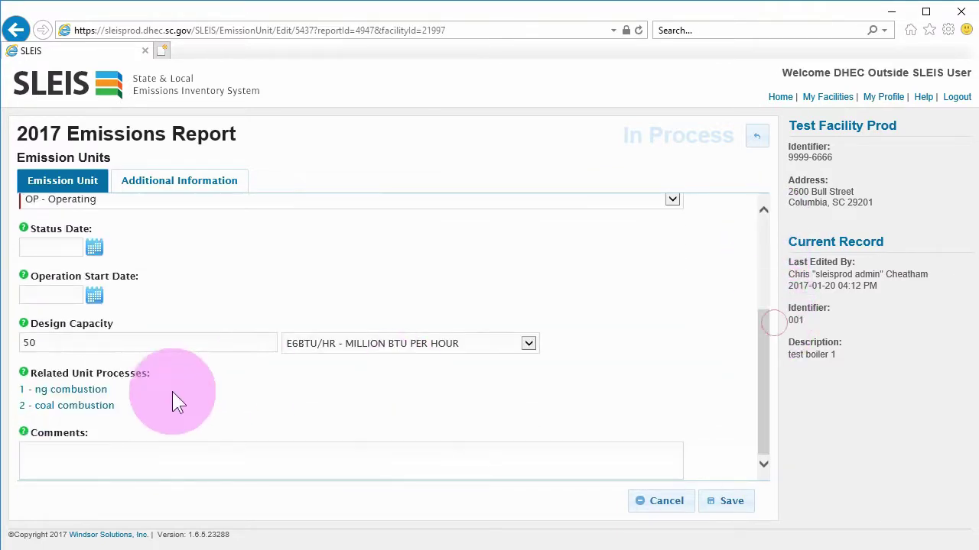
pyautogui.click(106, 409)
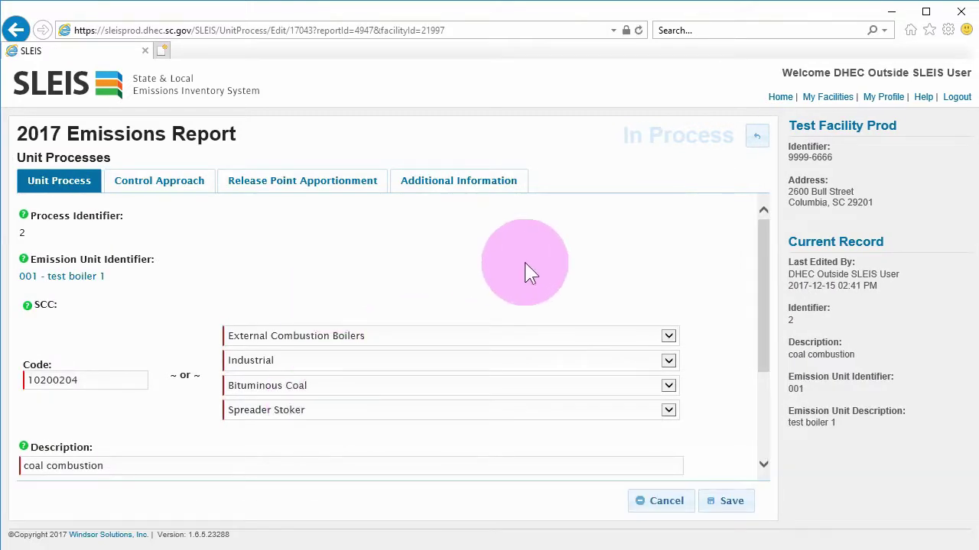
# - Back out through the Unit Processes list to the 2017 Emissions Report main menu
pyautogui.click(757, 136)
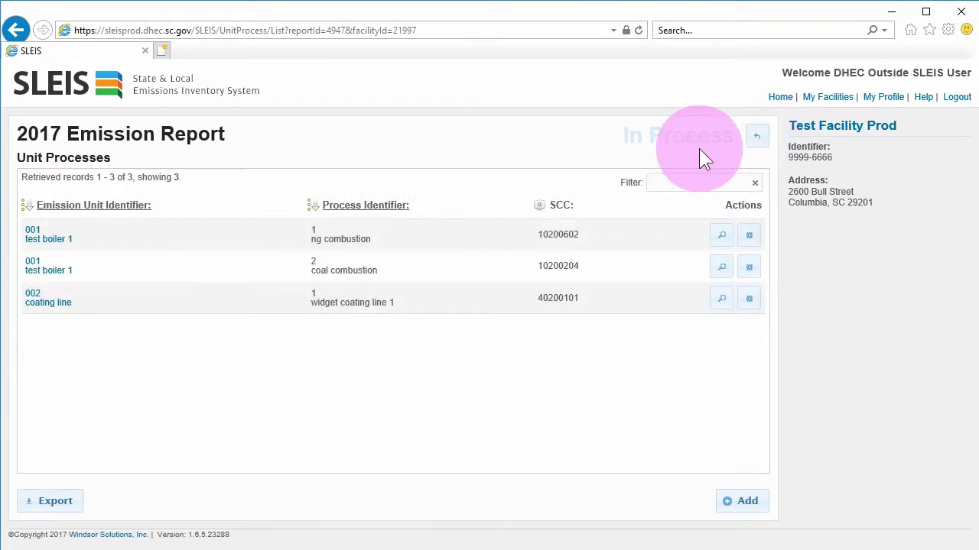
pyautogui.click(756, 136)
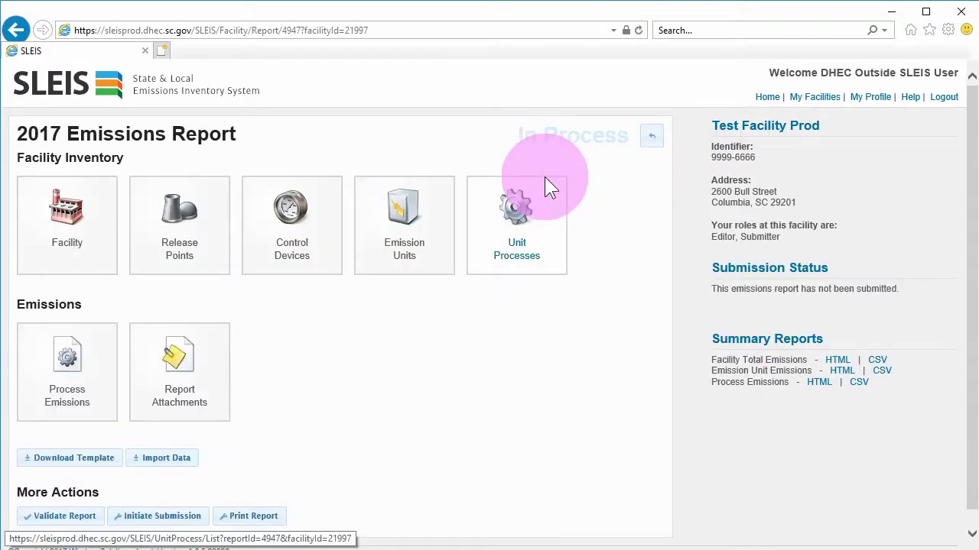